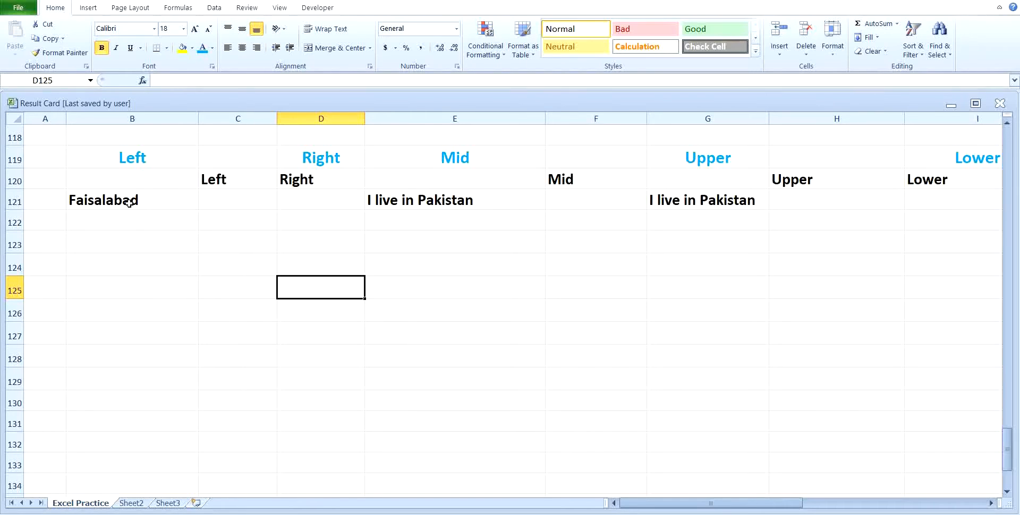
Enter =LEFT(B121,6) in C121 so it shows Faisal from Faisalabad
{"action": "left_click", "coordinate": [216, 197]}
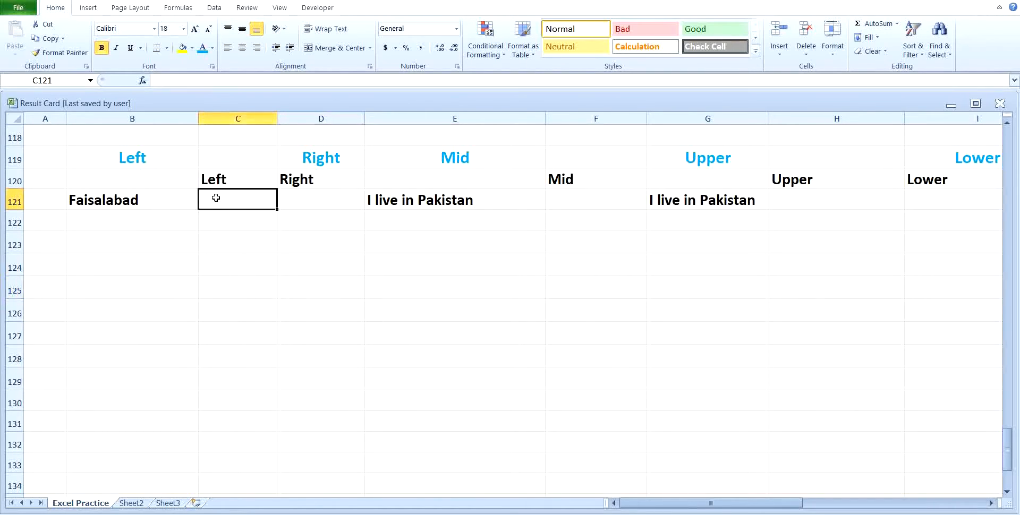
{"action": "type", "text": "=le"}
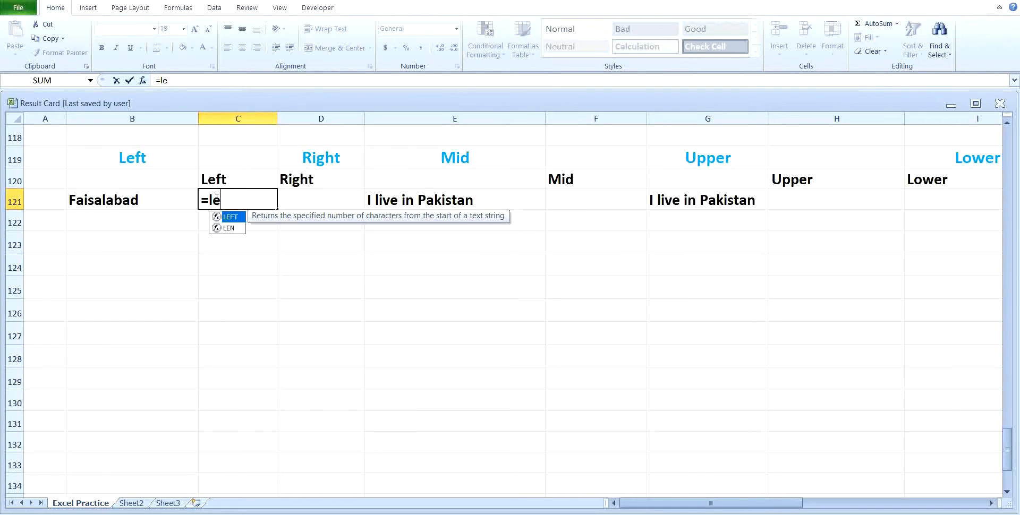
{"action": "type", "text": "ft("}
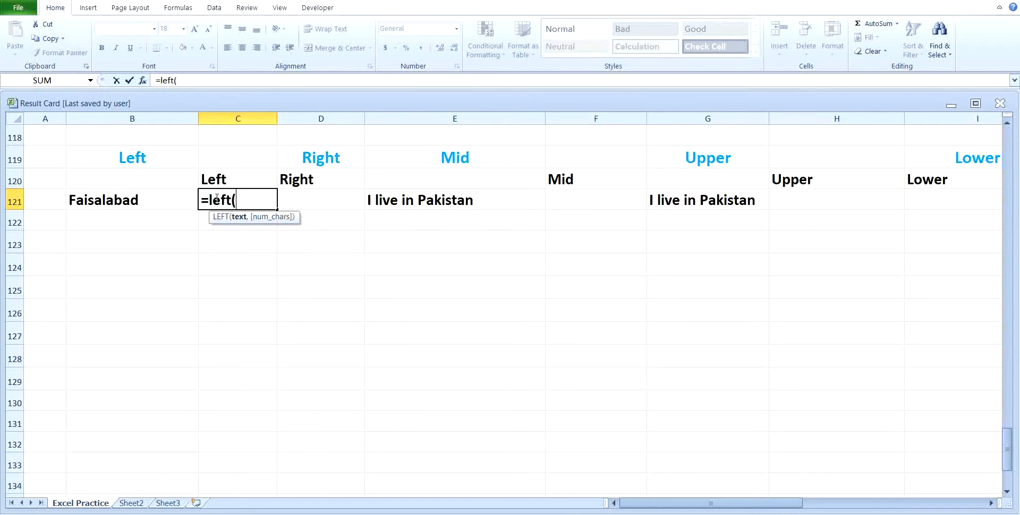
{"action": "left_click", "coordinate": [147, 197]}
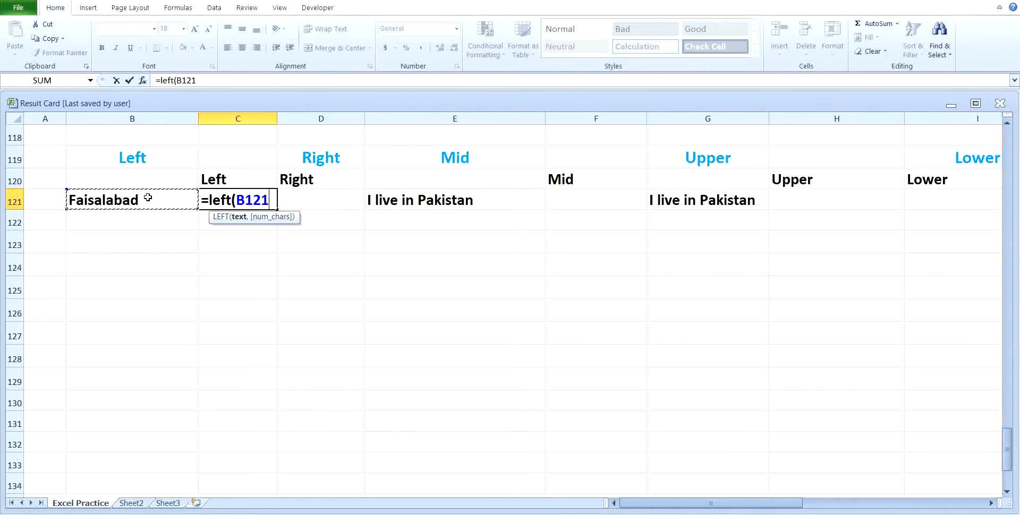
{"action": "type", "text": ","}
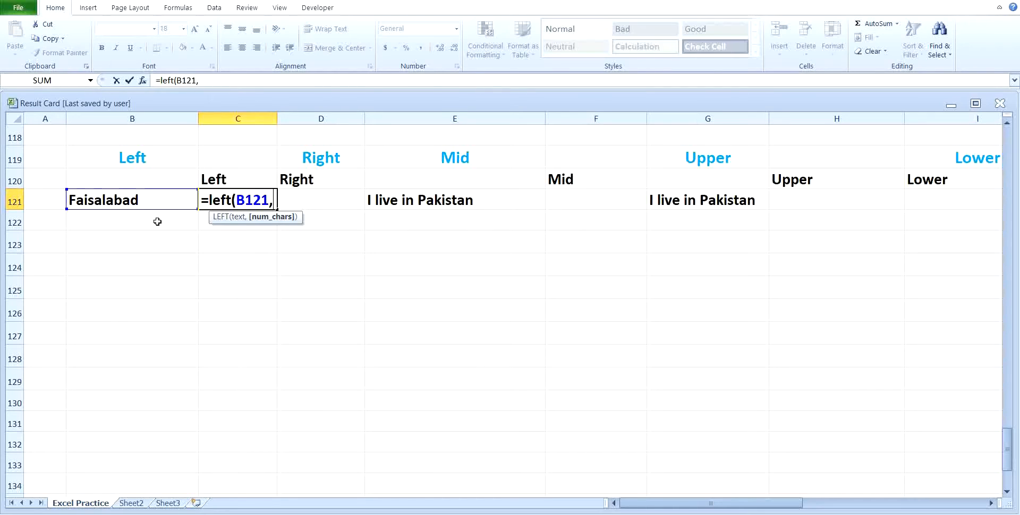
{"action": "type", "text": "6"}
{"action": "key", "text": "Return"}
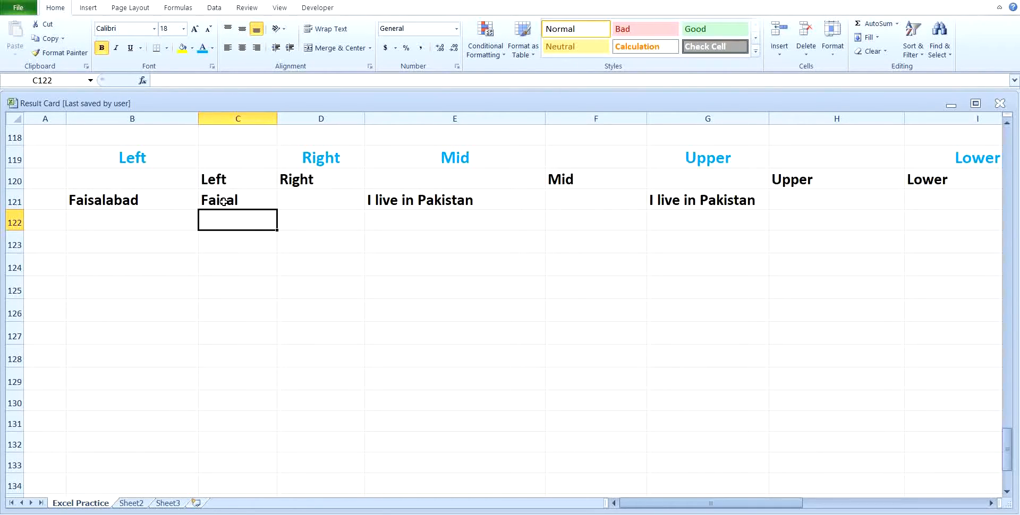
{"action": "left_click", "coordinate": [290, 201]}
Enter =RIGHT(B121,4) in D121 so it shows abad
{"action": "type", "text": "="}
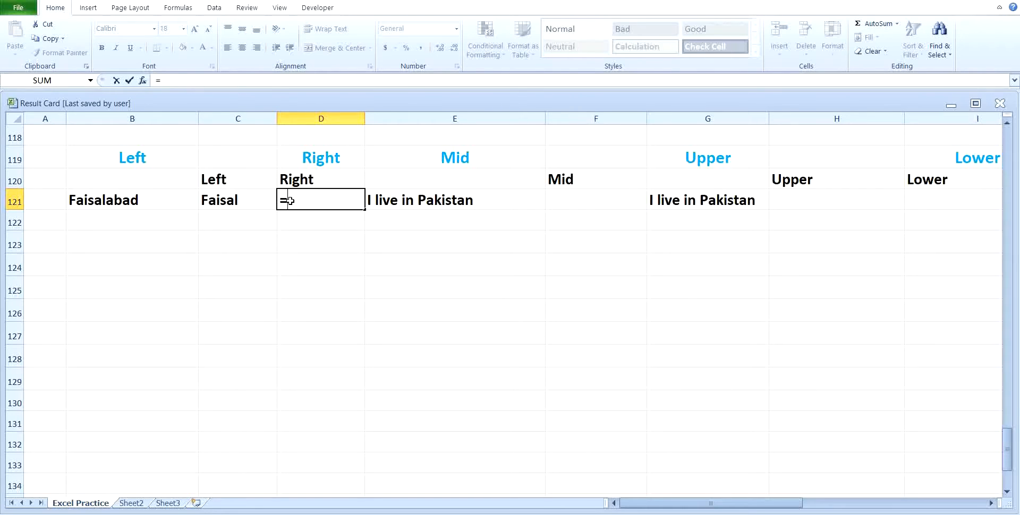
{"action": "type", "text": "right"}
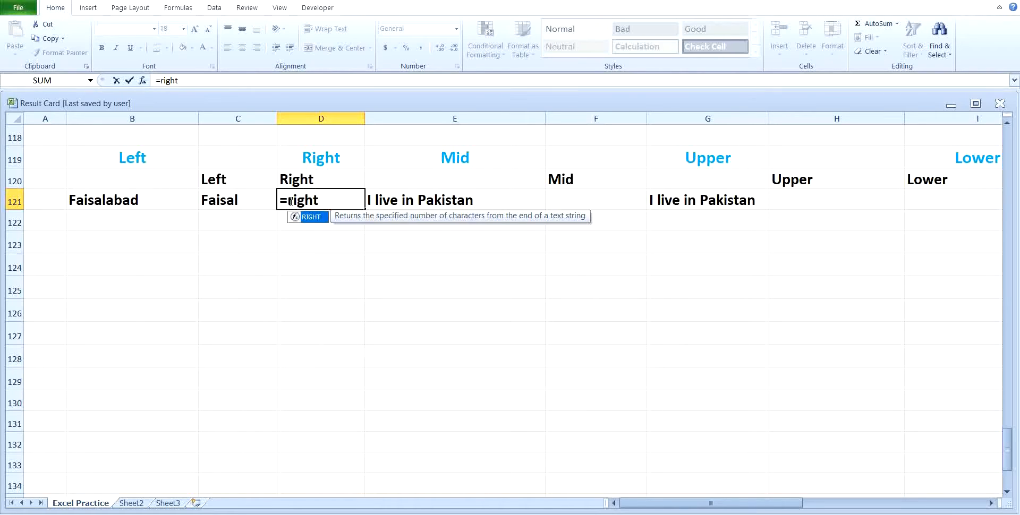
{"action": "type", "text": "("}
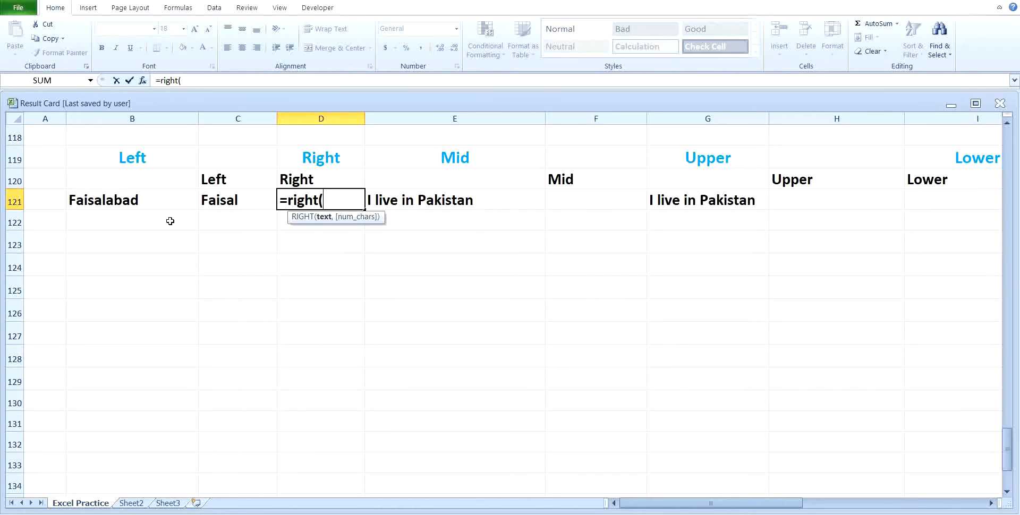
{"action": "left_click", "coordinate": [126, 201]}
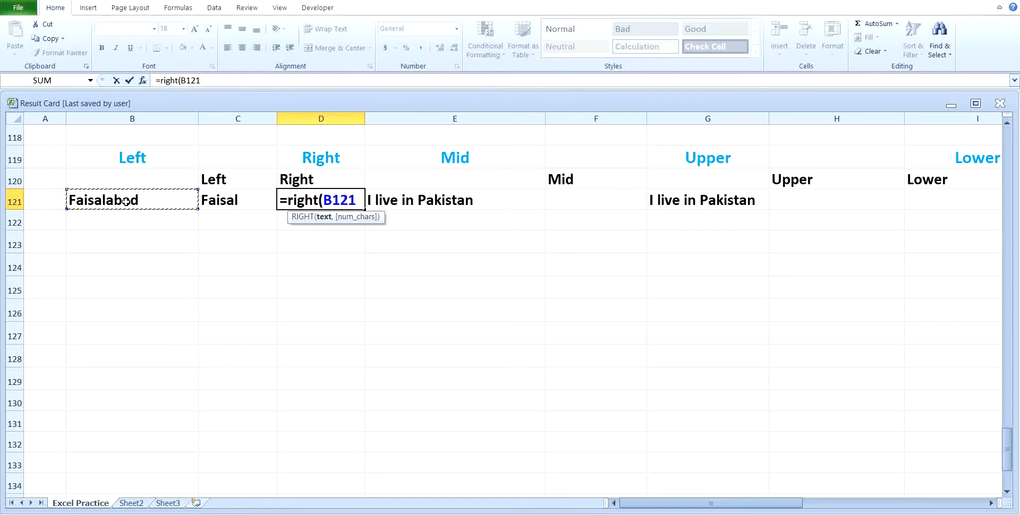
{"action": "type", "text": ","}
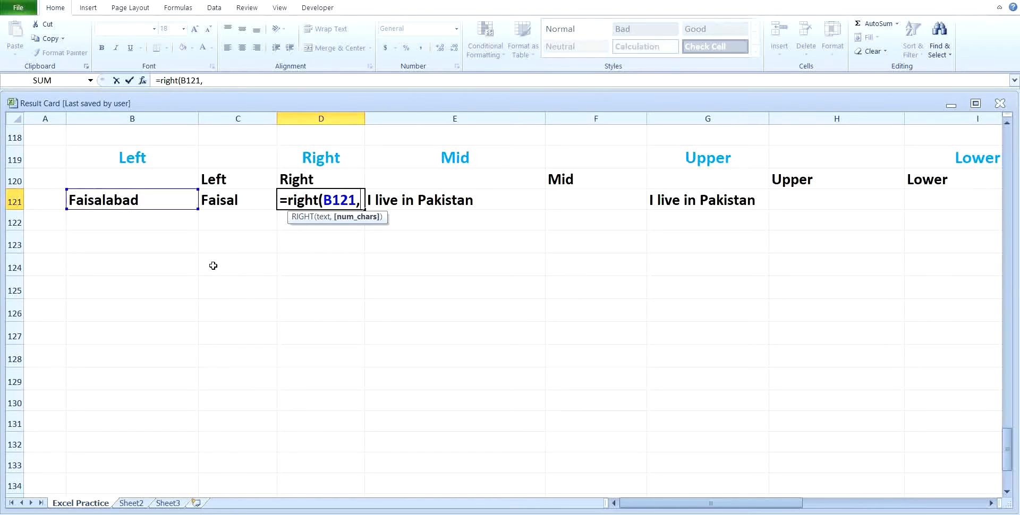
{"action": "type", "text": "4"}
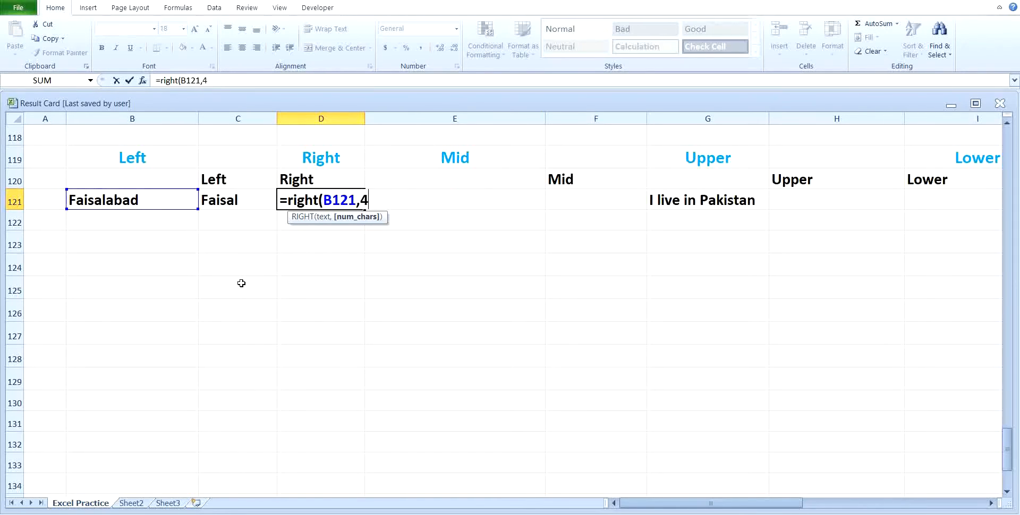
{"action": "key", "text": "Return"}
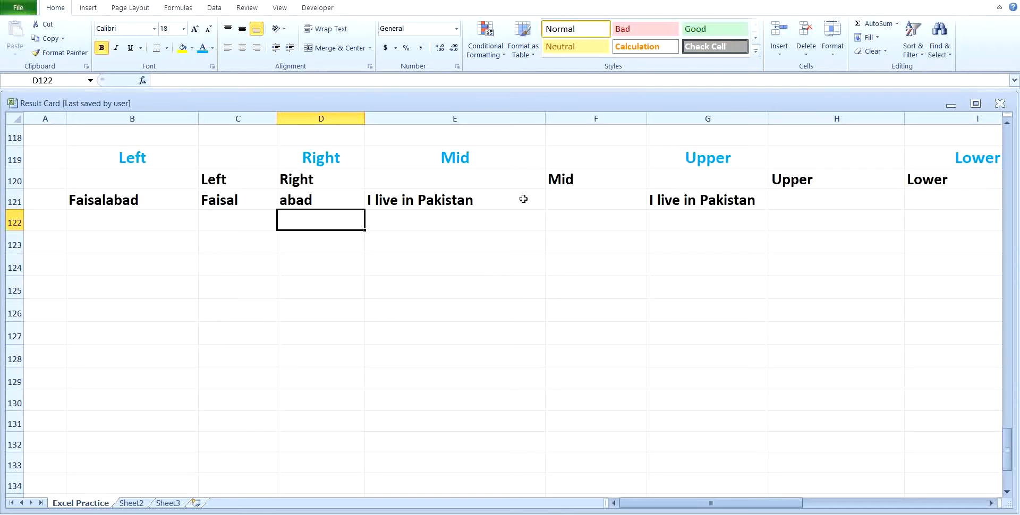
{"action": "left_click", "coordinate": [552, 201]}
Enter =MID(E121,11,8) in F121 to extract Pakistan from the sentence
{"action": "type", "text": "="}
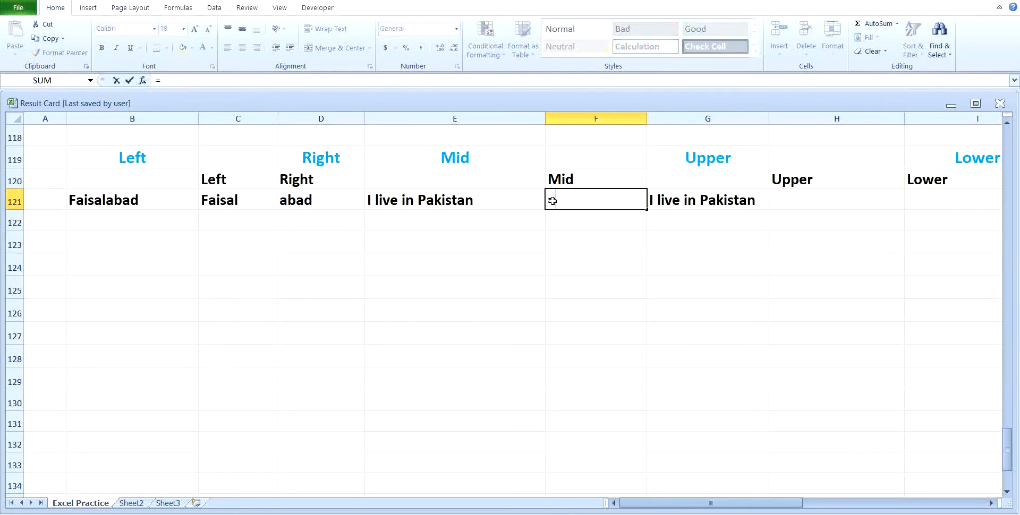
{"action": "type", "text": "mid("}
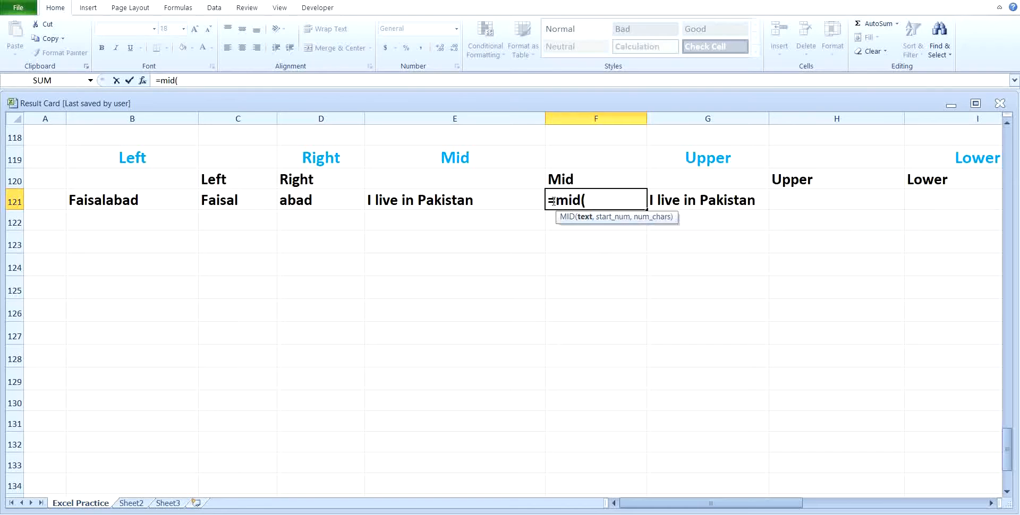
{"action": "left_click", "coordinate": [475, 210]}
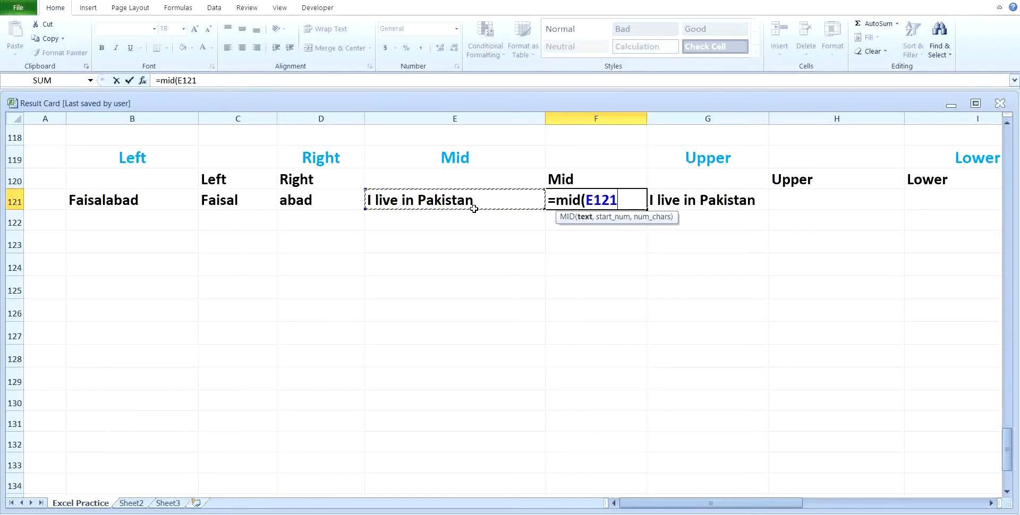
{"action": "type", "text": ","}
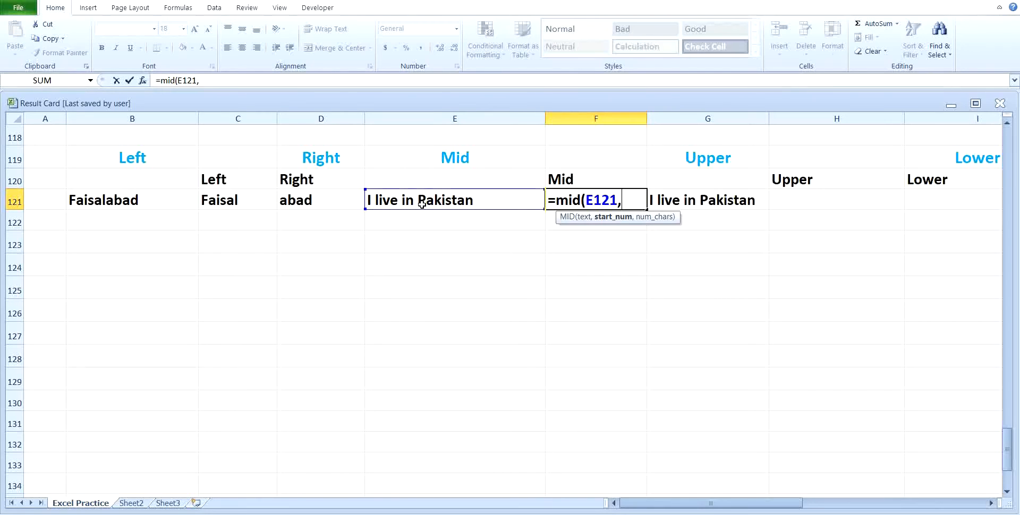
{"action": "type", "text": "11,"}
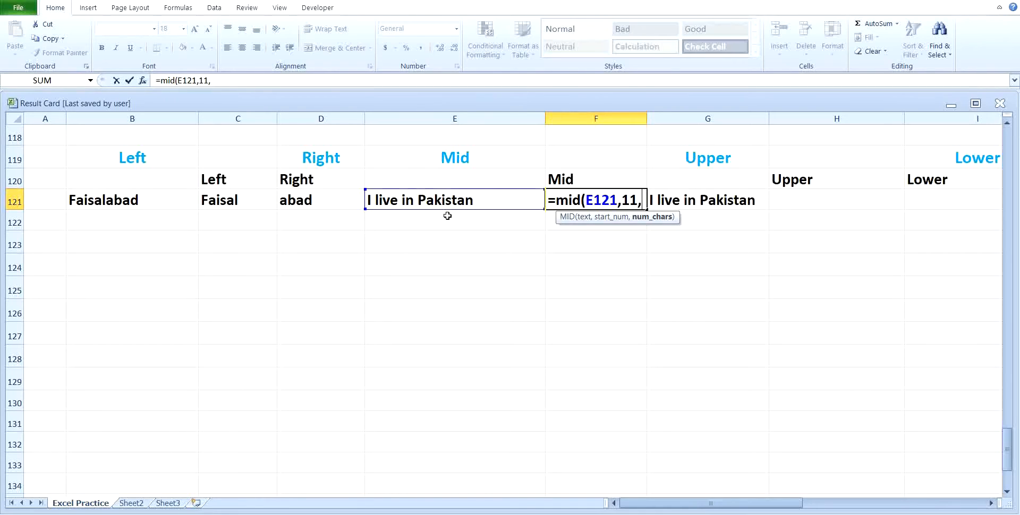
{"action": "type", "text": "8"}
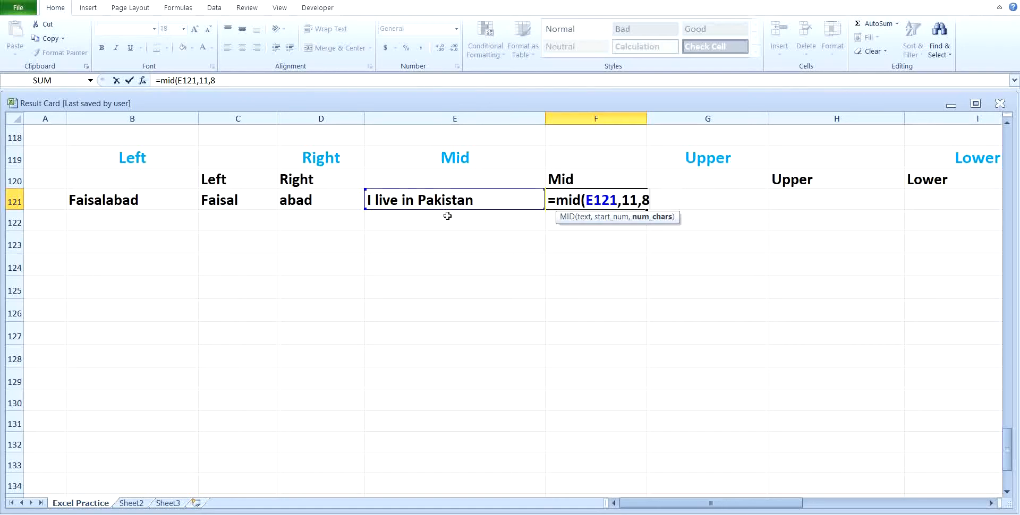
{"action": "key", "text": "Return"}
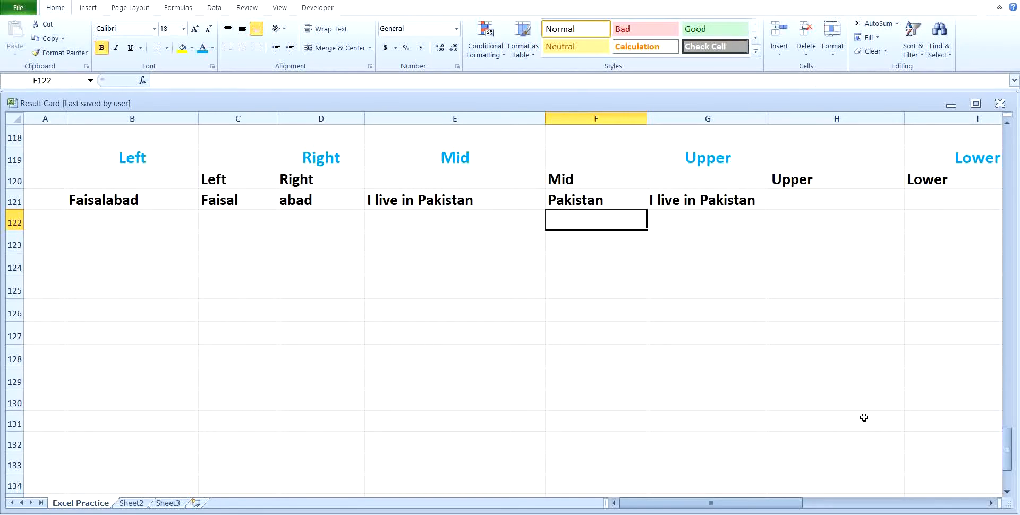
Enter =UPPER(G121) in H121, showing I LIVE IN PAKISTAN
{"action": "left_click", "coordinate": [991, 504]}
{"action": "left_click", "coordinate": [991, 503]}
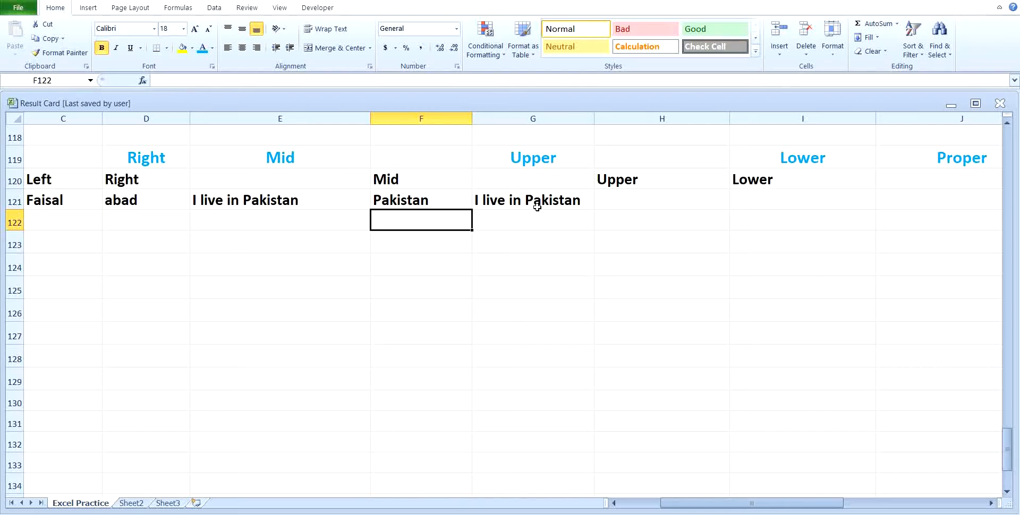
{"action": "left_click", "coordinate": [628, 202]}
{"action": "type", "text": "="}
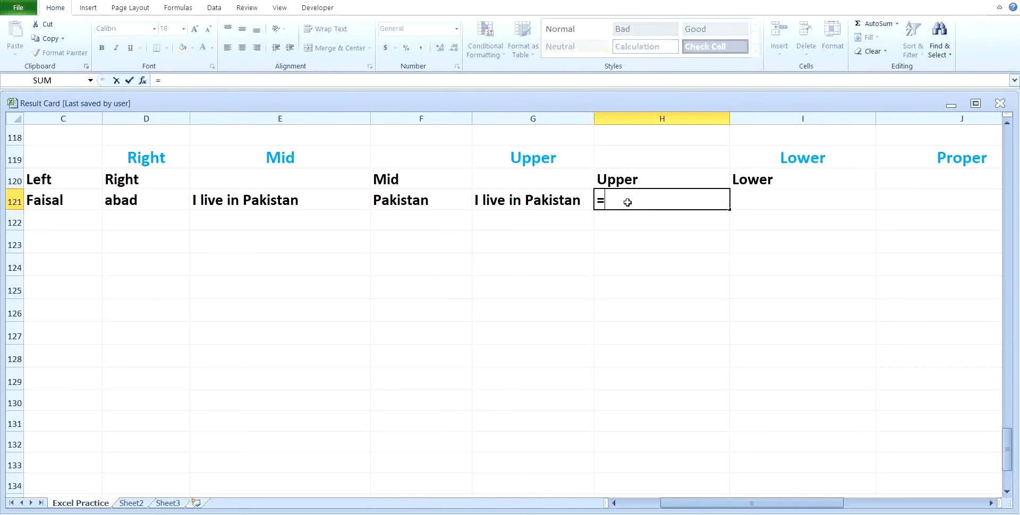
{"action": "type", "text": "upper("}
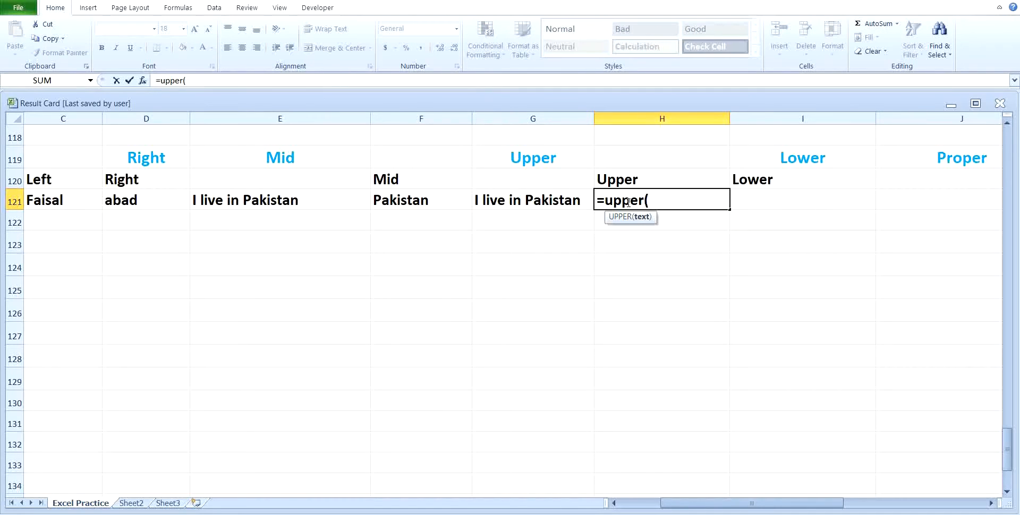
{"action": "left_click", "coordinate": [562, 202]}
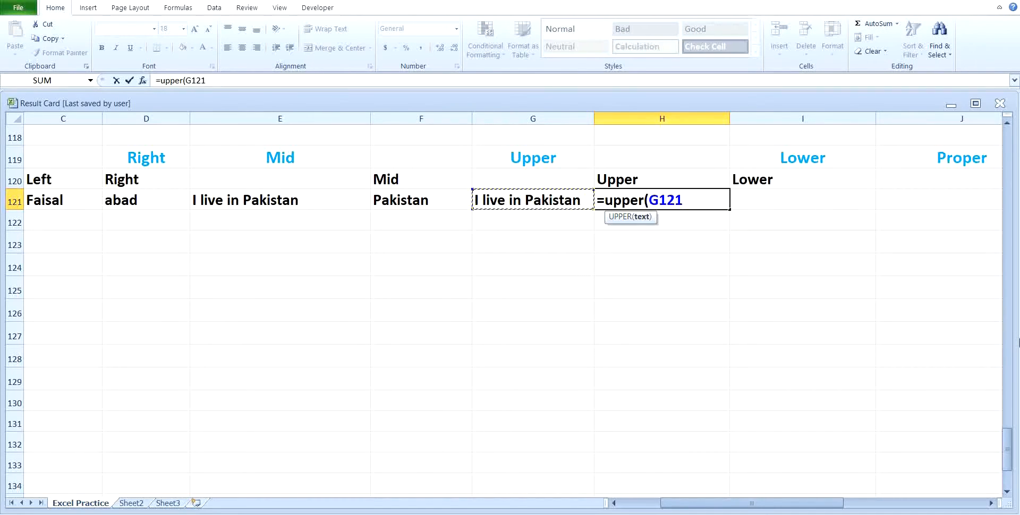
{"action": "key", "text": "Return"}
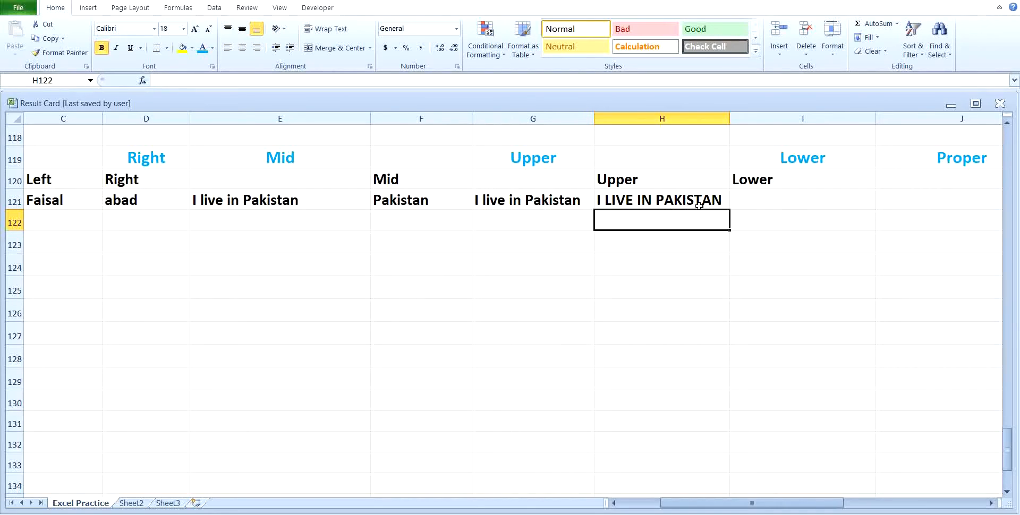
{"action": "left_click", "coordinate": [801, 197]}
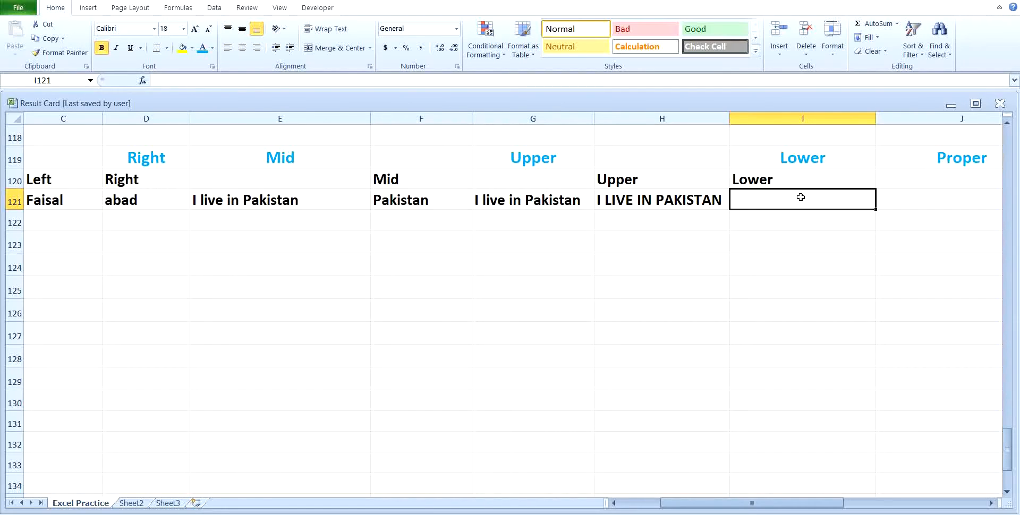
Enter =LOWER(G121) in I121 so it reads i live in pakistan
{"action": "type", "text": "="}
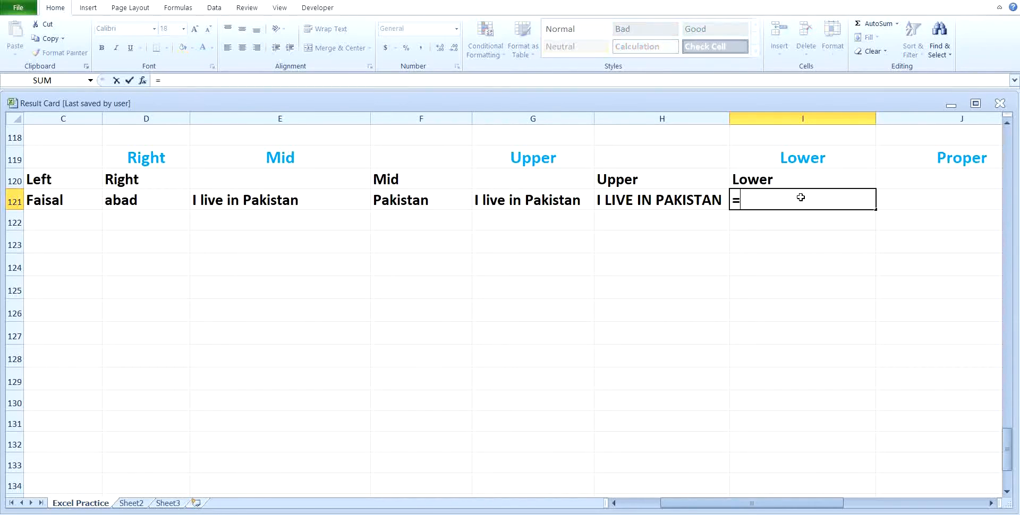
{"action": "type", "text": "lower("}
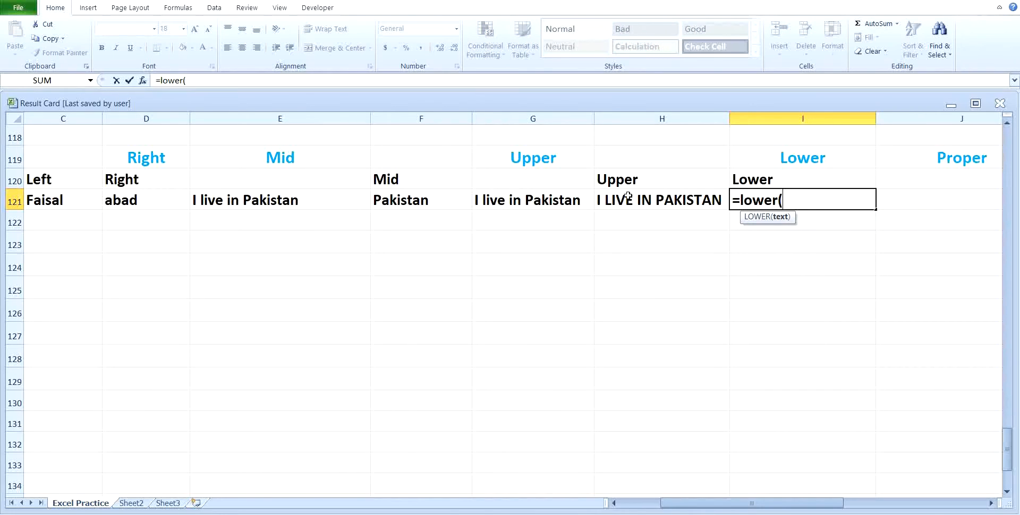
{"action": "left_click", "coordinate": [561, 205]}
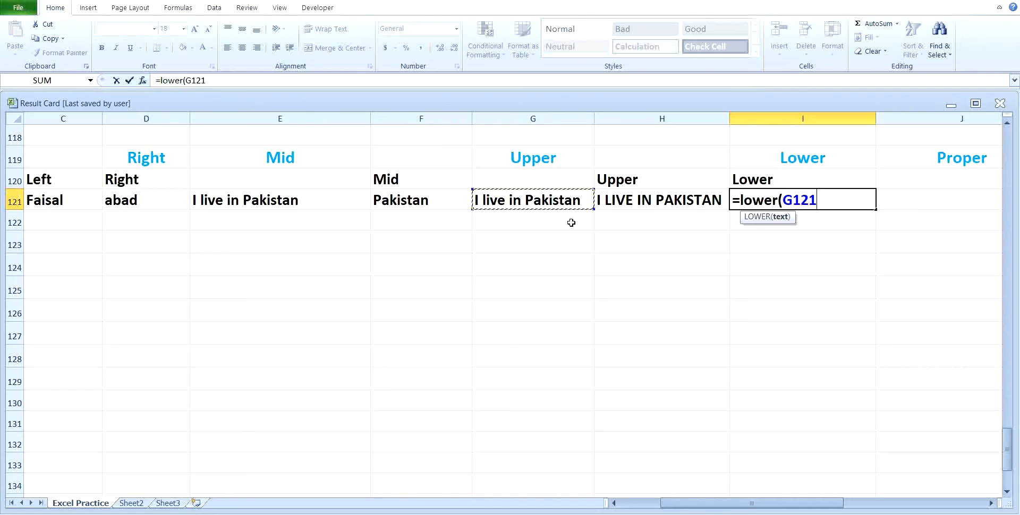
{"action": "key", "text": "Return"}
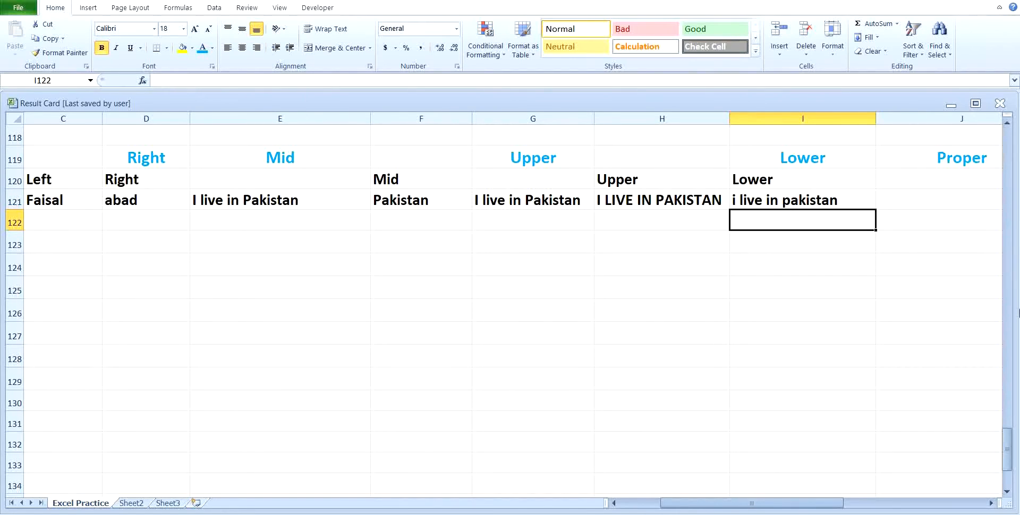
{"action": "left_click", "coordinate": [992, 505]}
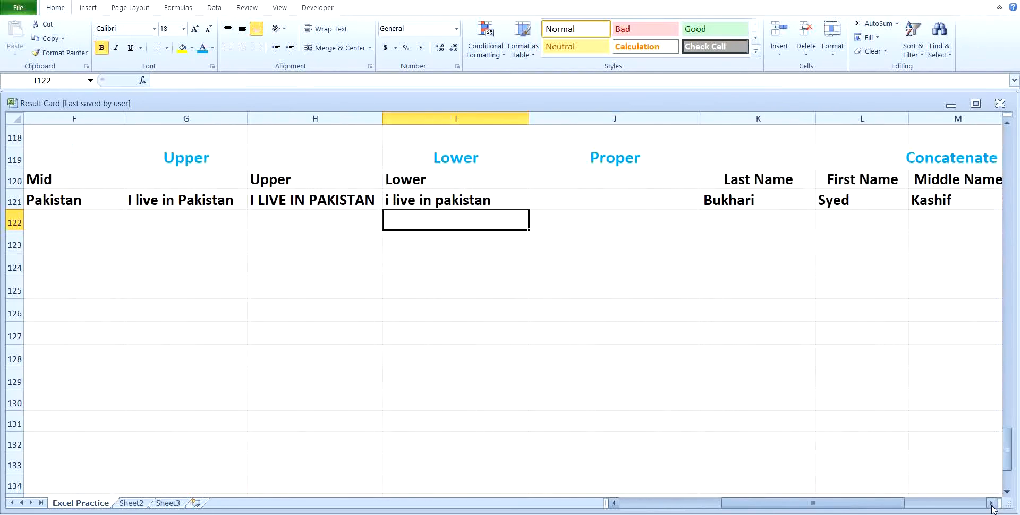
Enter =PROPER(I121) in J121 to capitalise each word of the lowercase sentence
{"action": "left_click", "coordinate": [991, 504]}
{"action": "left_click", "coordinate": [991, 505]}
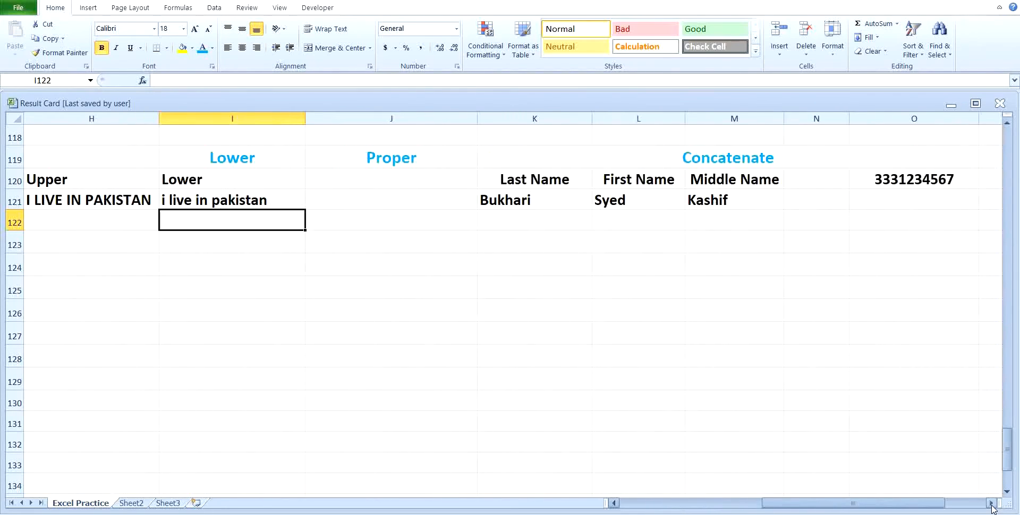
{"action": "left_click", "coordinate": [375, 198]}
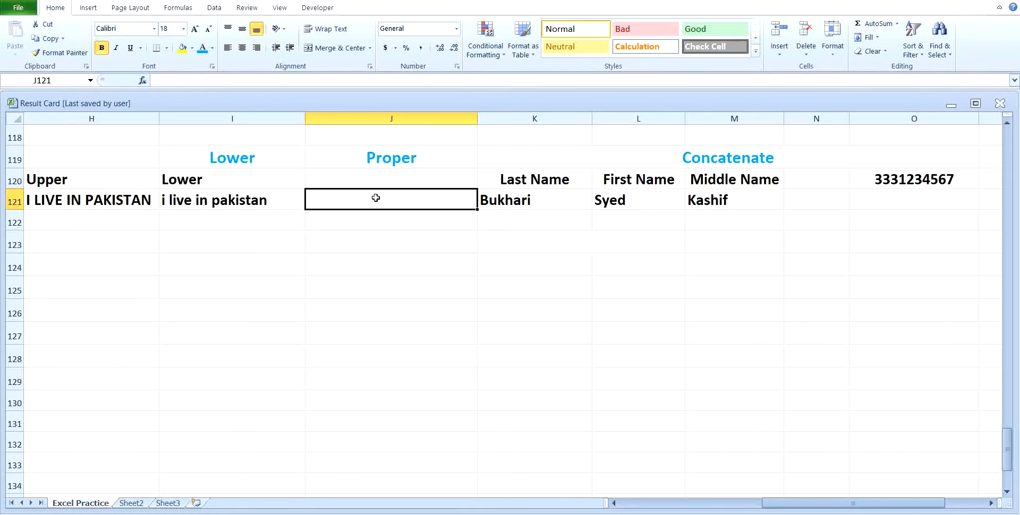
{"action": "type", "text": "=proper"}
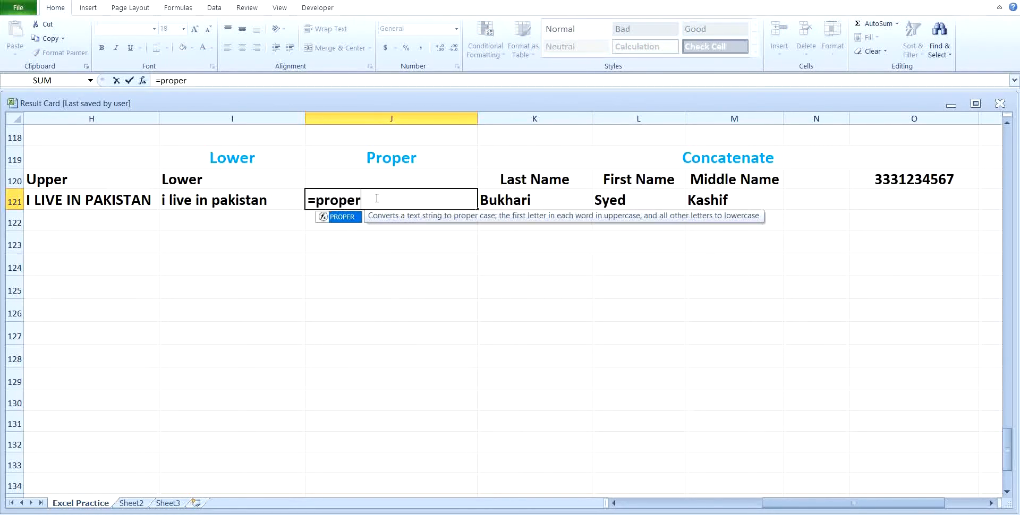
{"action": "type", "text": "("}
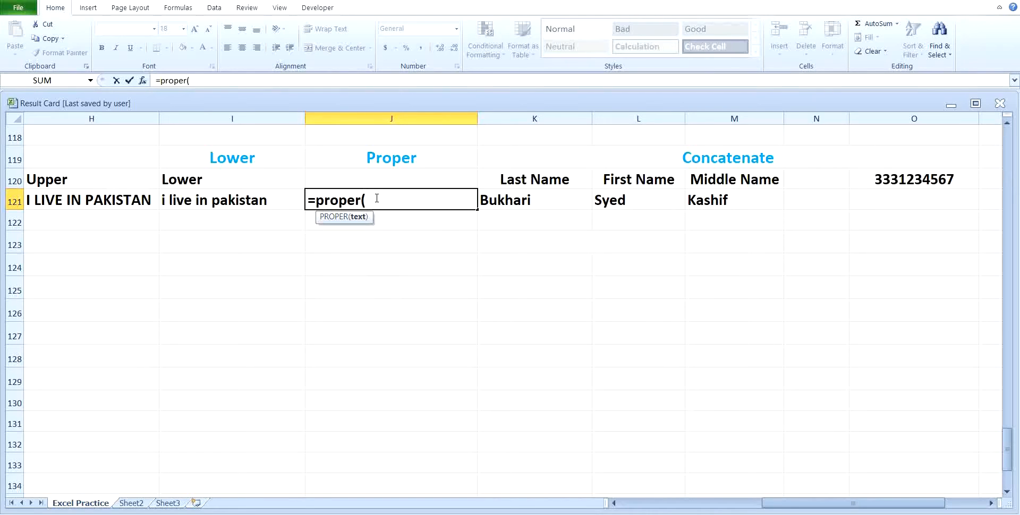
{"action": "left_click", "coordinate": [273, 198]}
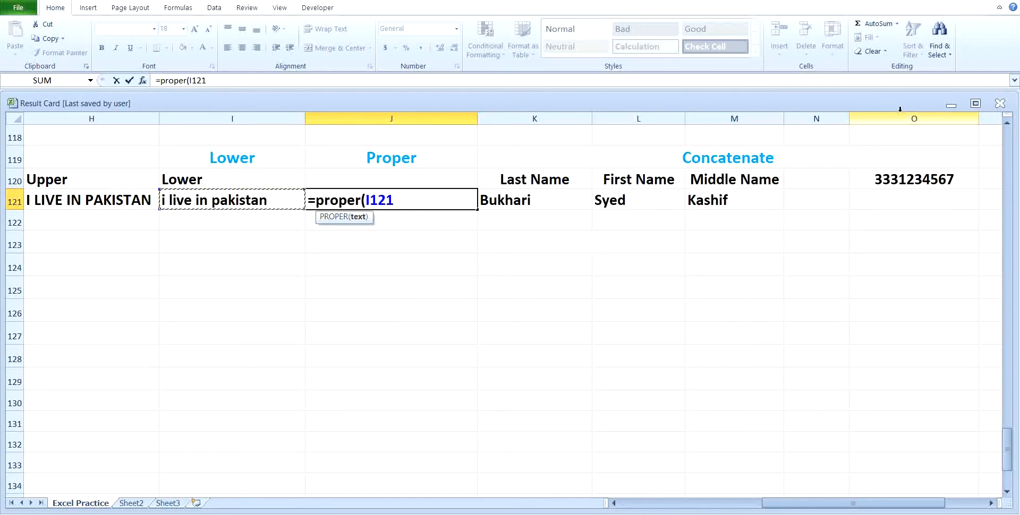
{"action": "key", "text": "Return"}
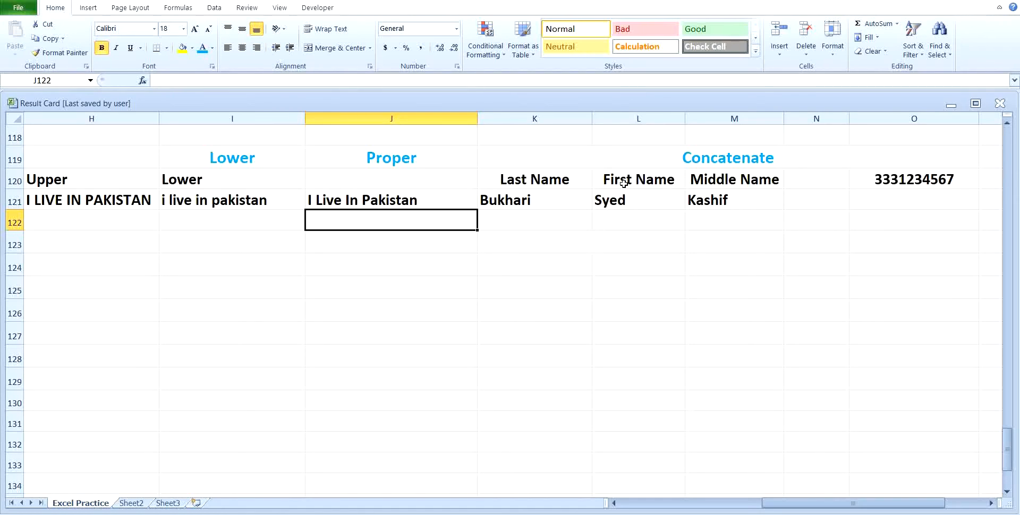
Enter =CONCATENATE(K121,L121,M121) in merged cell K123 to join the three name parts
{"action": "left_click", "coordinate": [536, 246]}
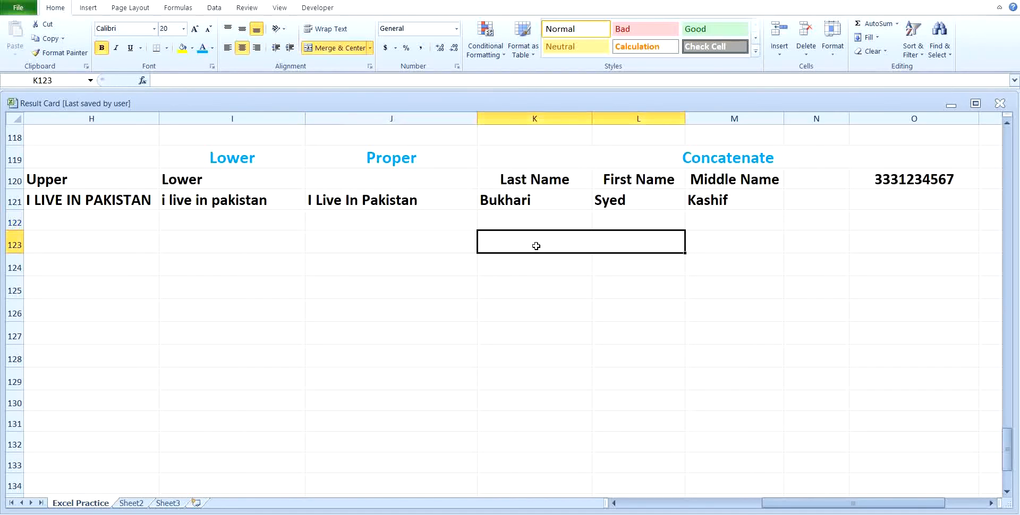
{"action": "type", "text": "="}
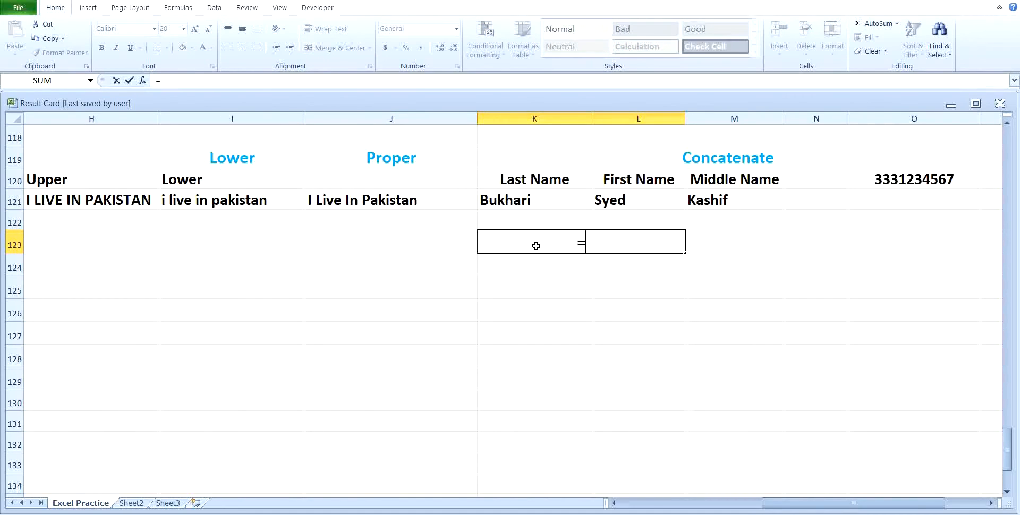
{"action": "type", "text": "concated"}
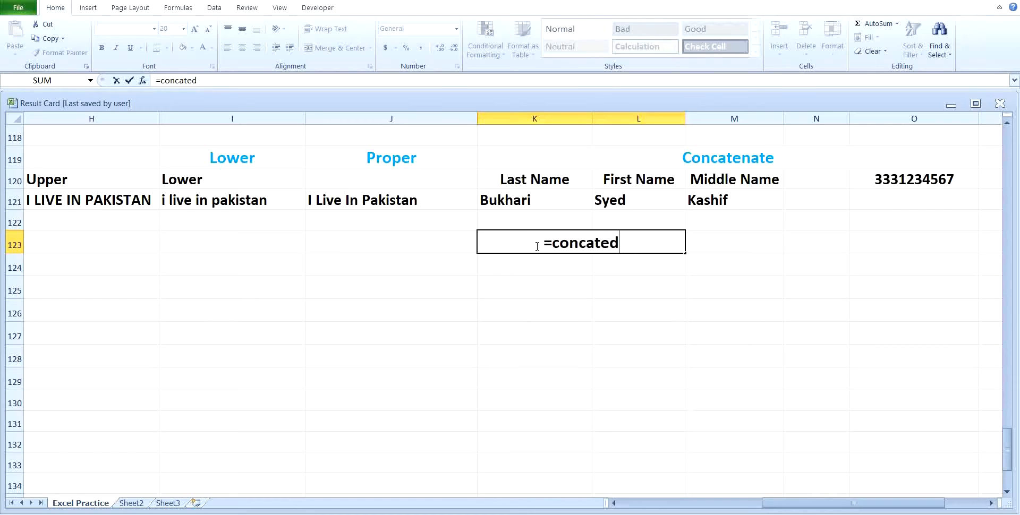
{"action": "type", "text": "ate"}
{"action": "key", "text": "BackSpace"}
{"action": "key", "text": "BackSpace"}
{"action": "key", "text": "BackSpace"}
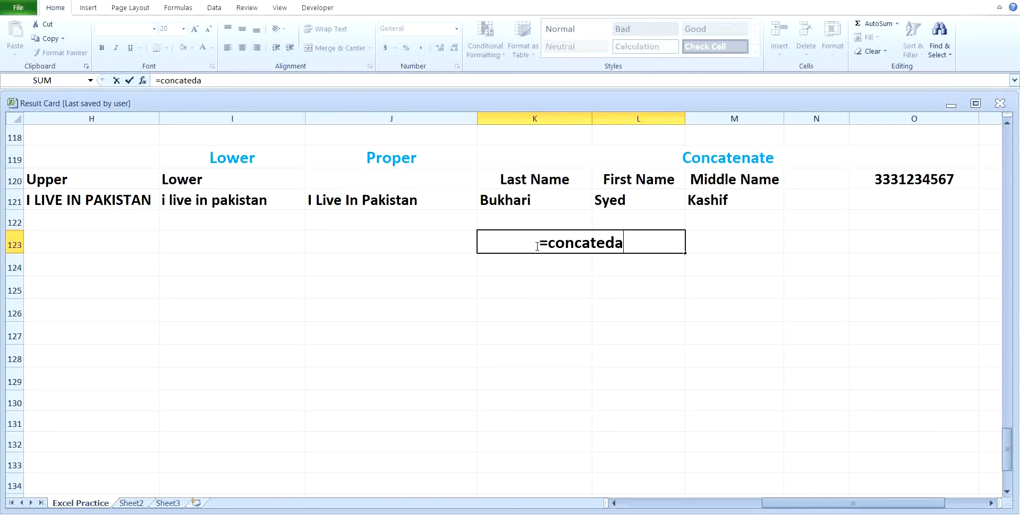
{"action": "key", "text": "BackSpace"}
{"action": "key", "text": "BackSpace"}
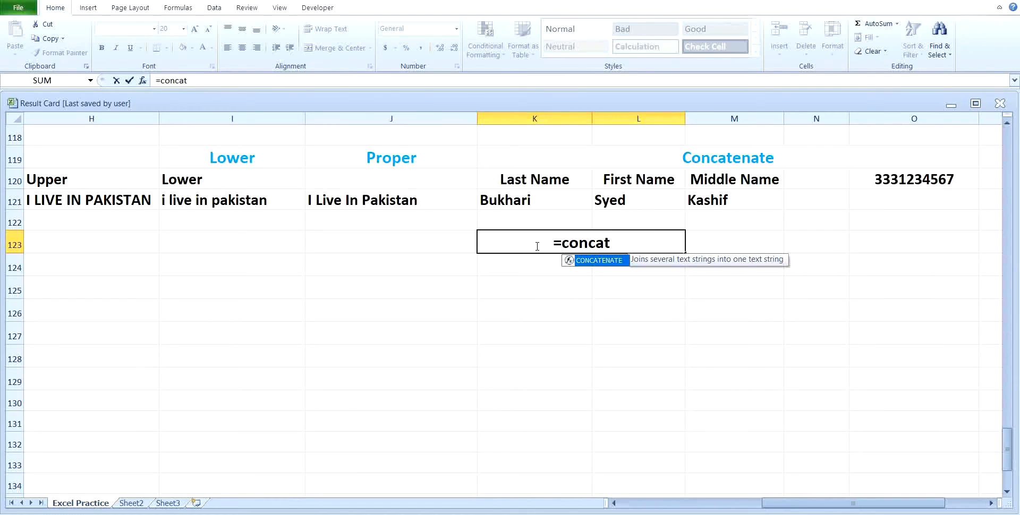
{"action": "type", "text": "enate"}
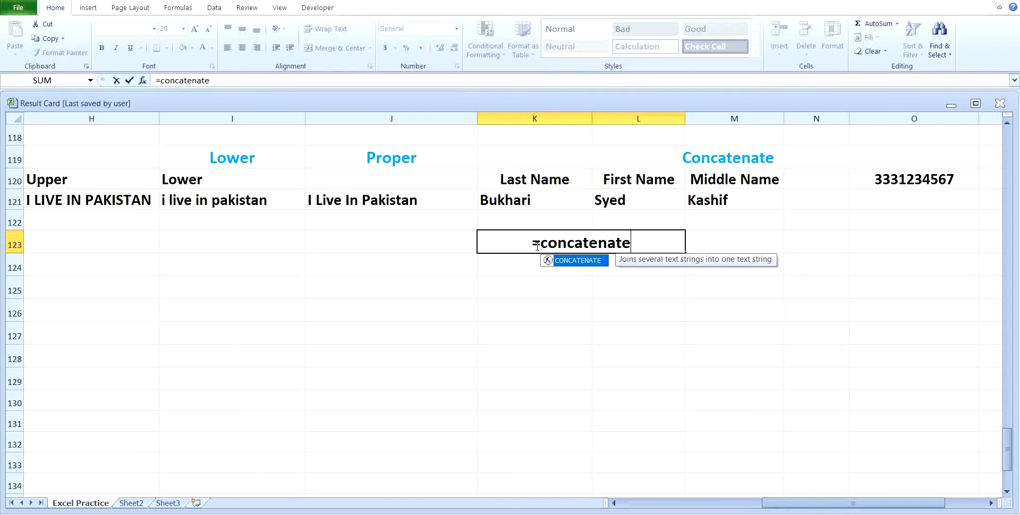
{"action": "type", "text": "("}
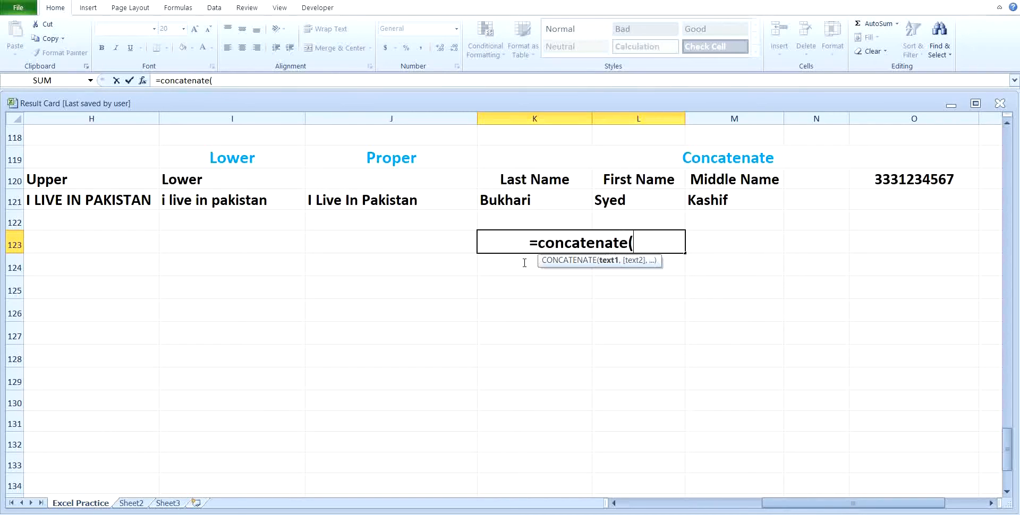
{"action": "left_click", "coordinate": [513, 199]}
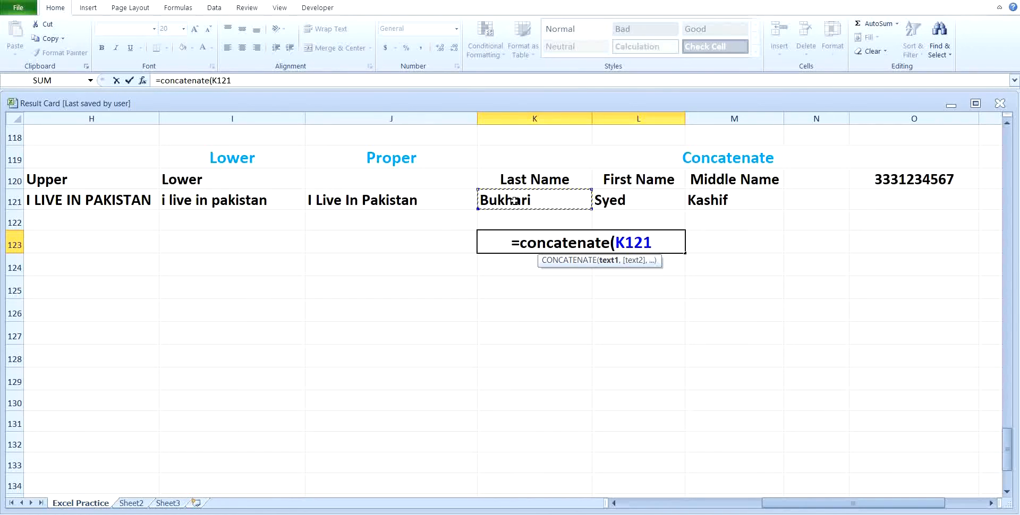
{"action": "type", "text": ","}
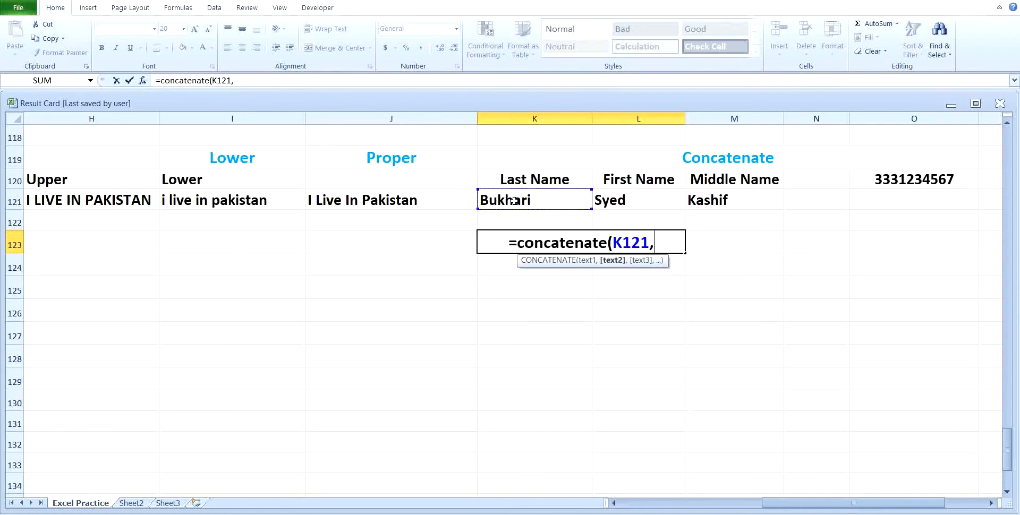
{"action": "left_click", "coordinate": [605, 201]}
{"action": "type", "text": ","}
{"action": "left_click", "coordinate": [733, 197]}
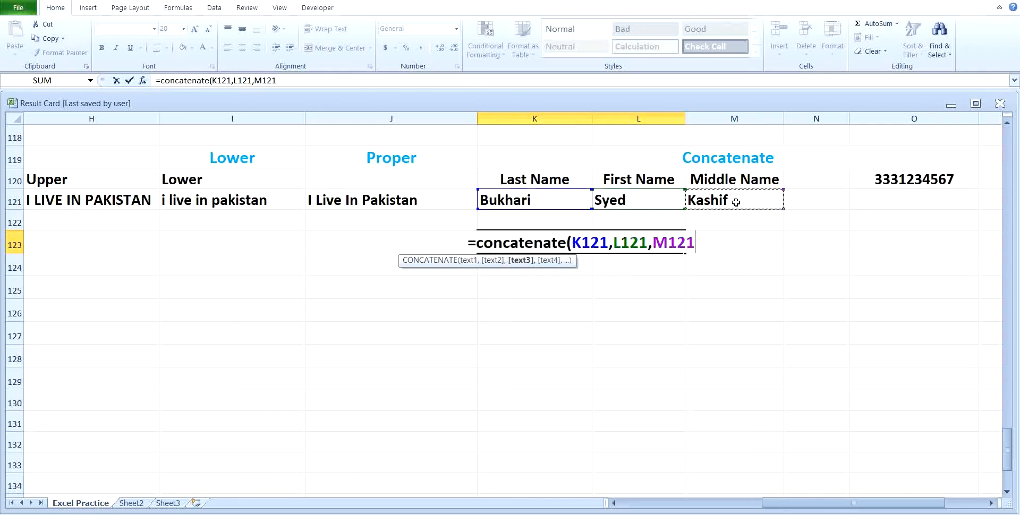
{"action": "key", "text": "Return"}
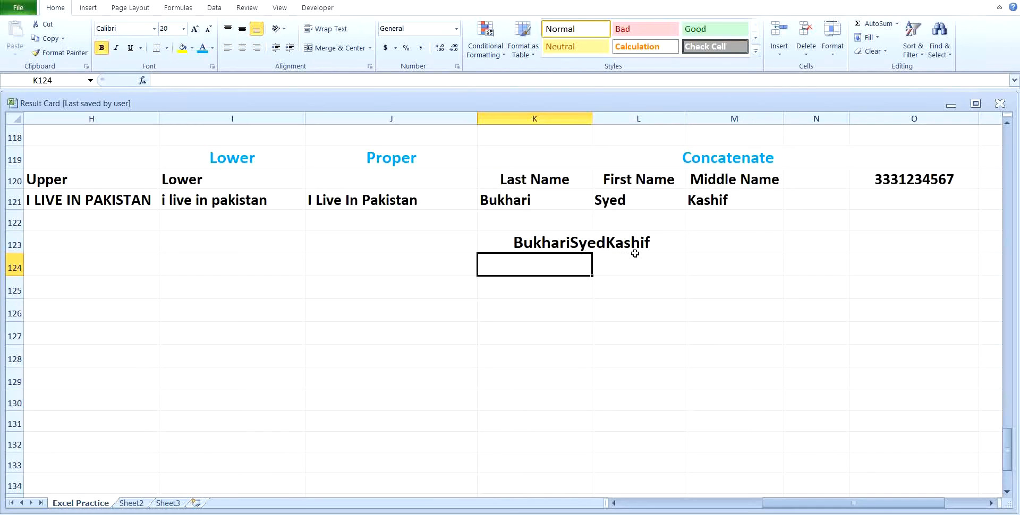
{"action": "left_click", "coordinate": [578, 246]}
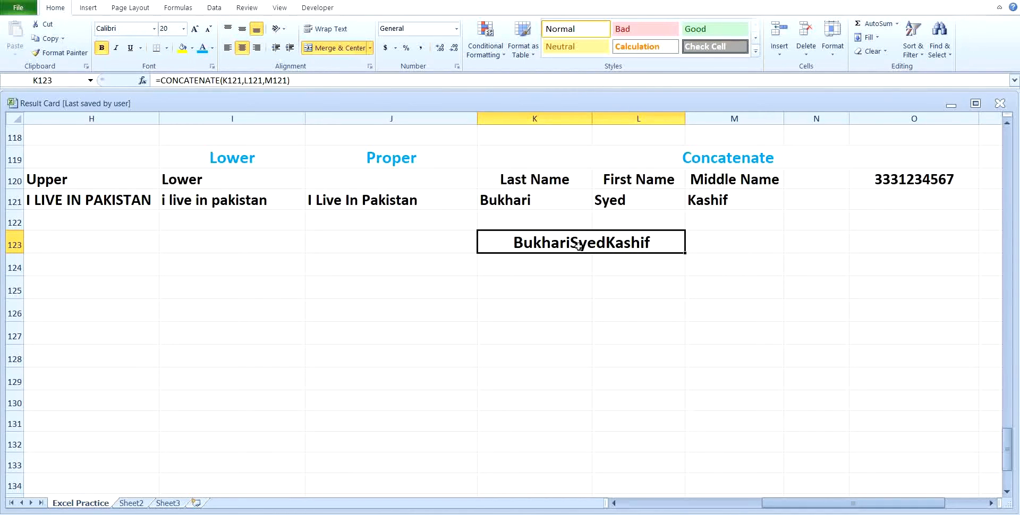
Retype K123 as =CONCATENATE(K121," ",L121," ",M121) to add spaces between the names
{"action": "type", "text": "="}
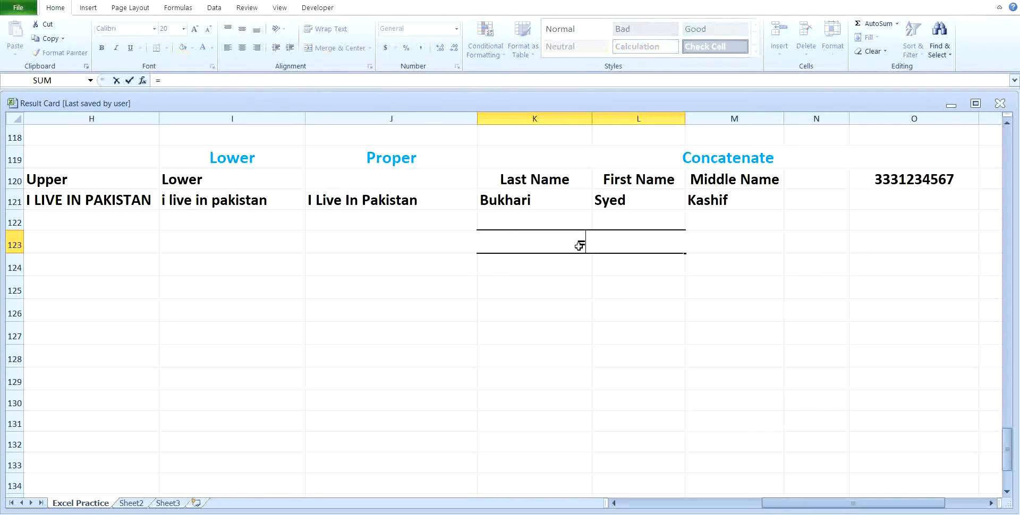
{"action": "type", "text": "con"}
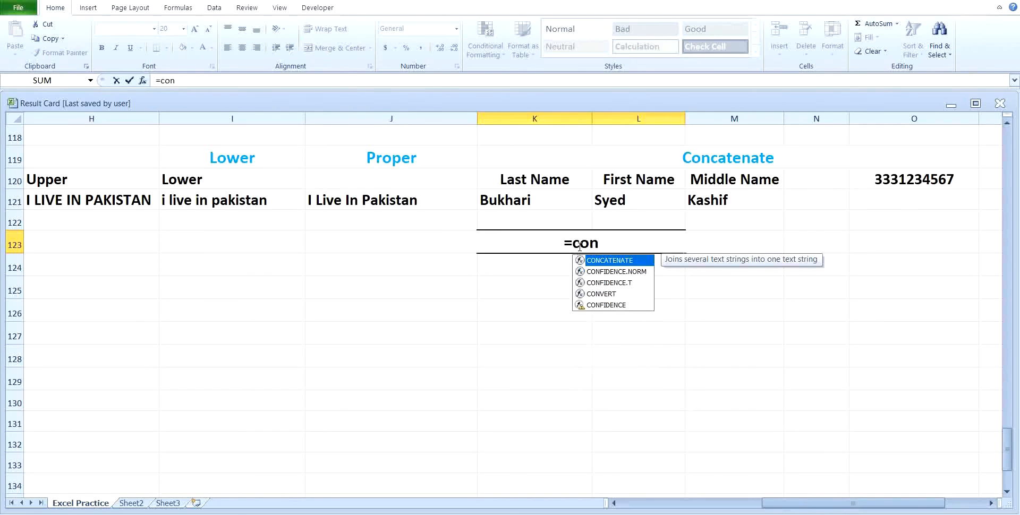
{"action": "type", "text": "cated"}
{"action": "key", "text": "BackSpace"}
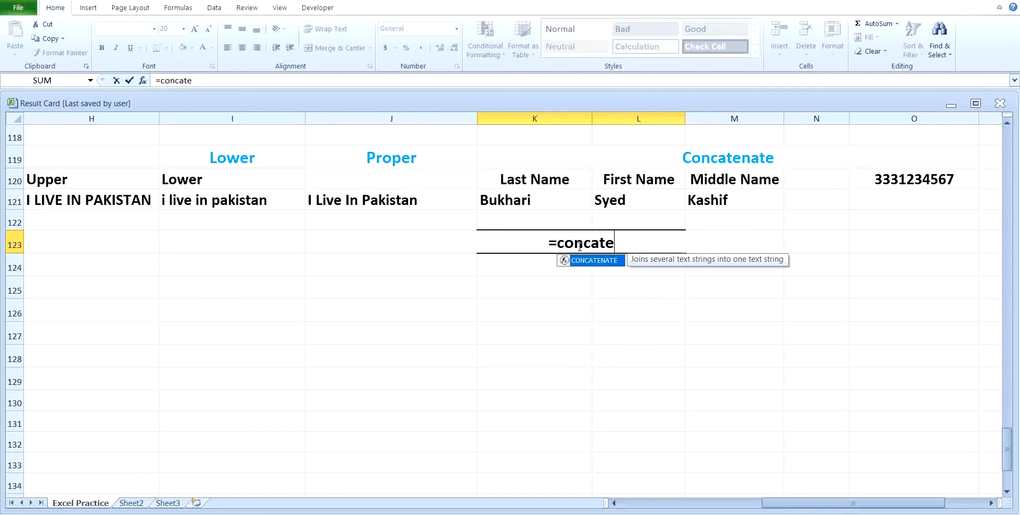
{"action": "type", "text": "nate"}
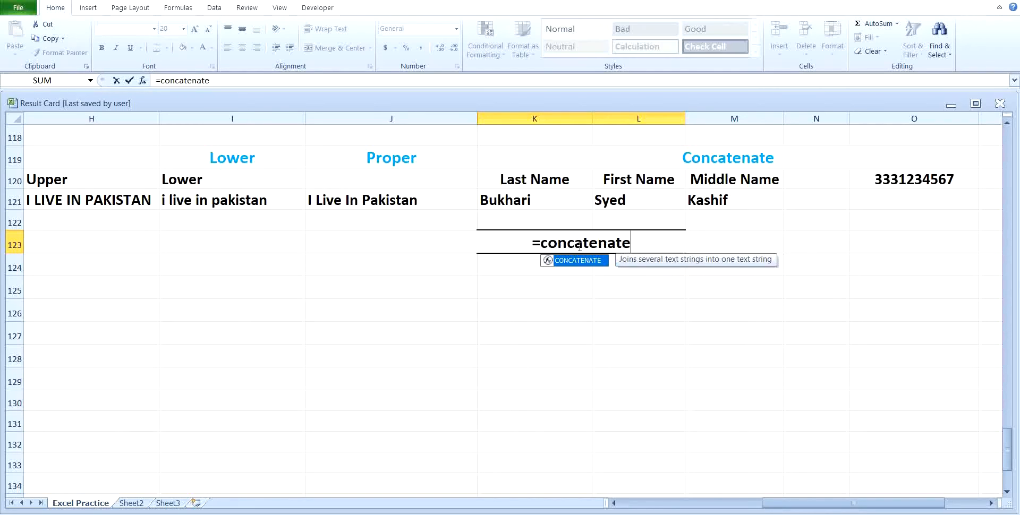
{"action": "type", "text": "("}
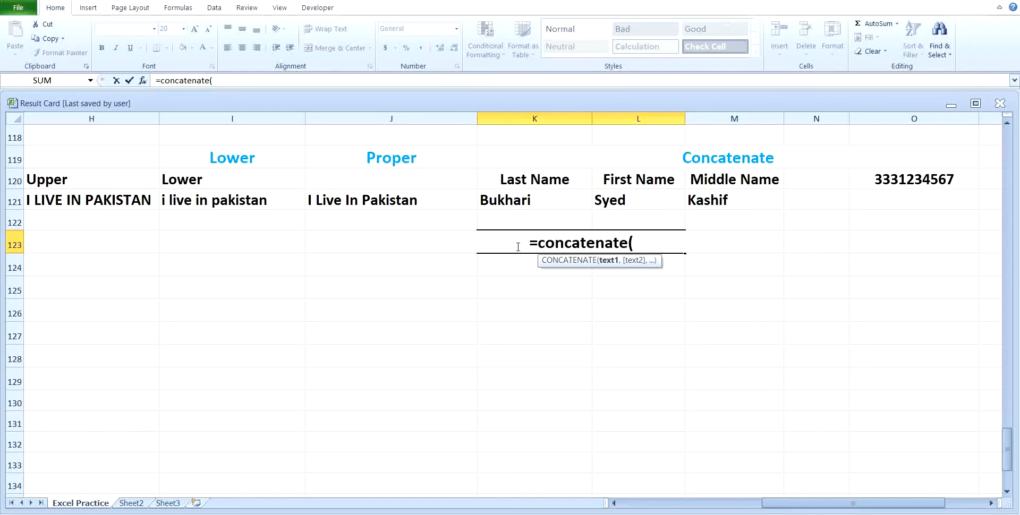
{"action": "left_click", "coordinate": [506, 201]}
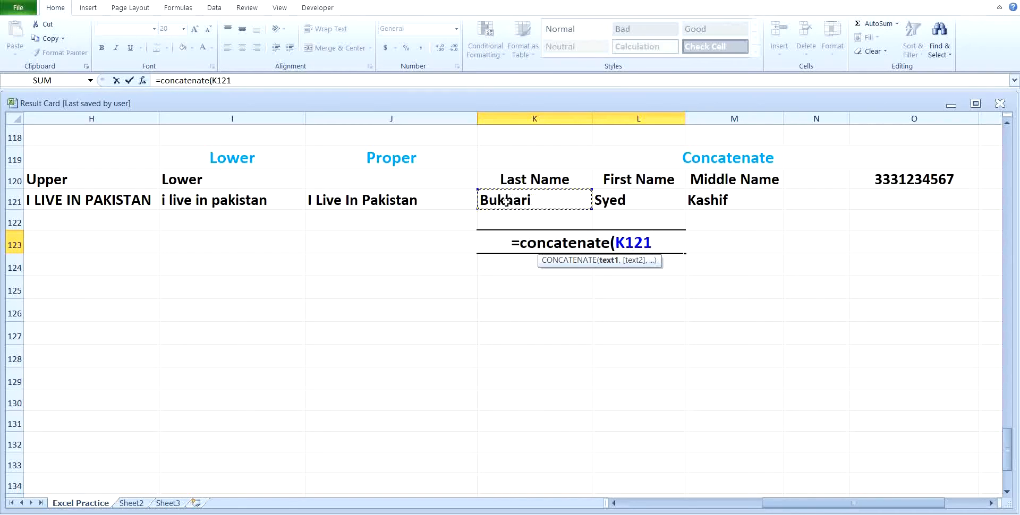
{"action": "type", "text": ","}
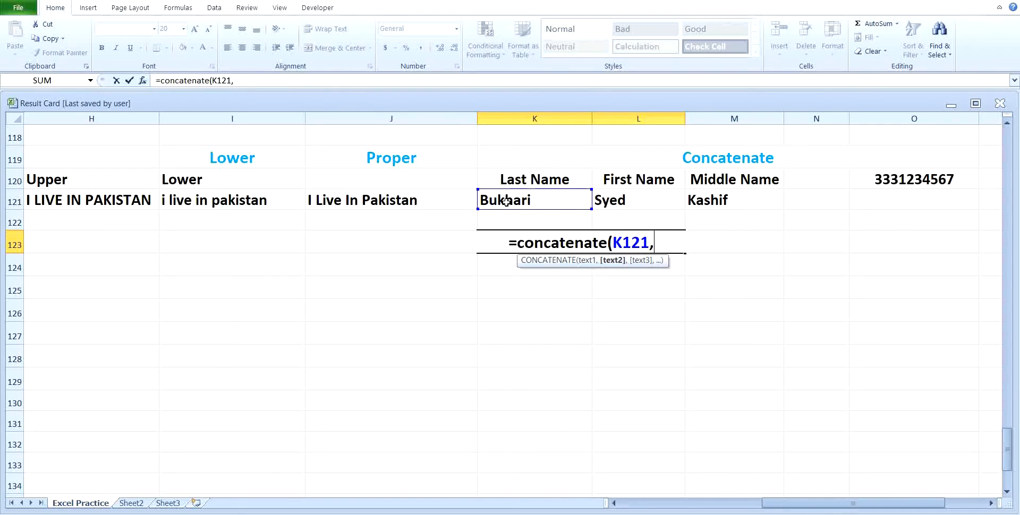
{"action": "type", "text": "\""}
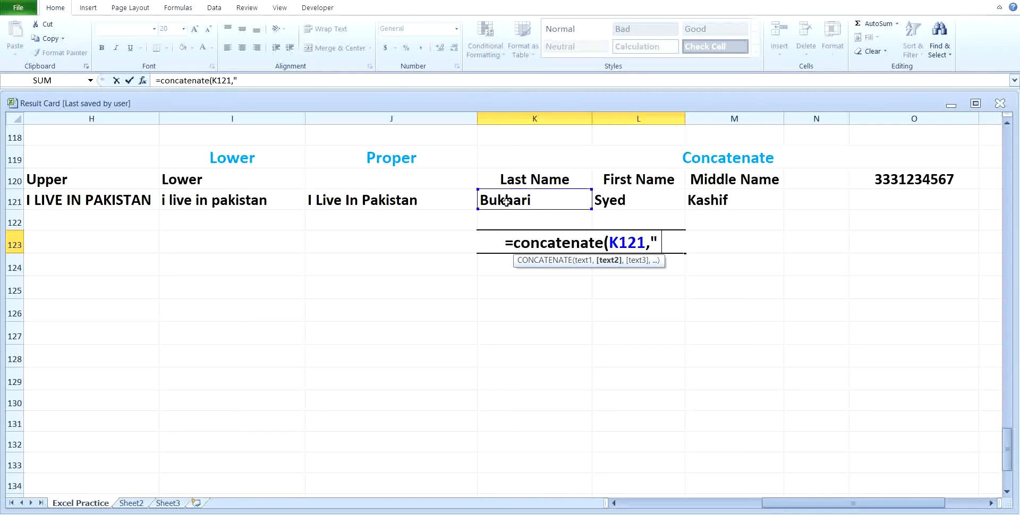
{"action": "type", "text": " \""}
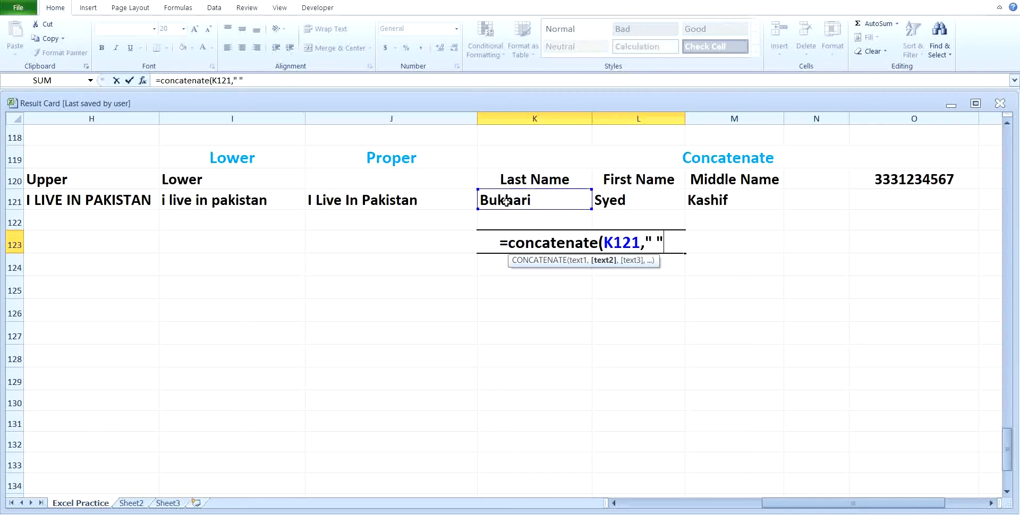
{"action": "type", "text": ","}
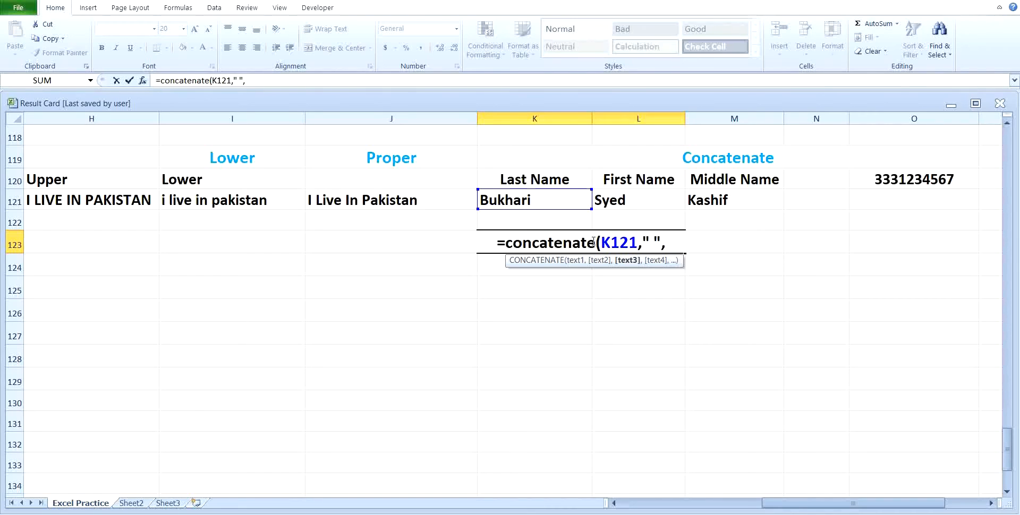
{"action": "left_click", "coordinate": [624, 203]}
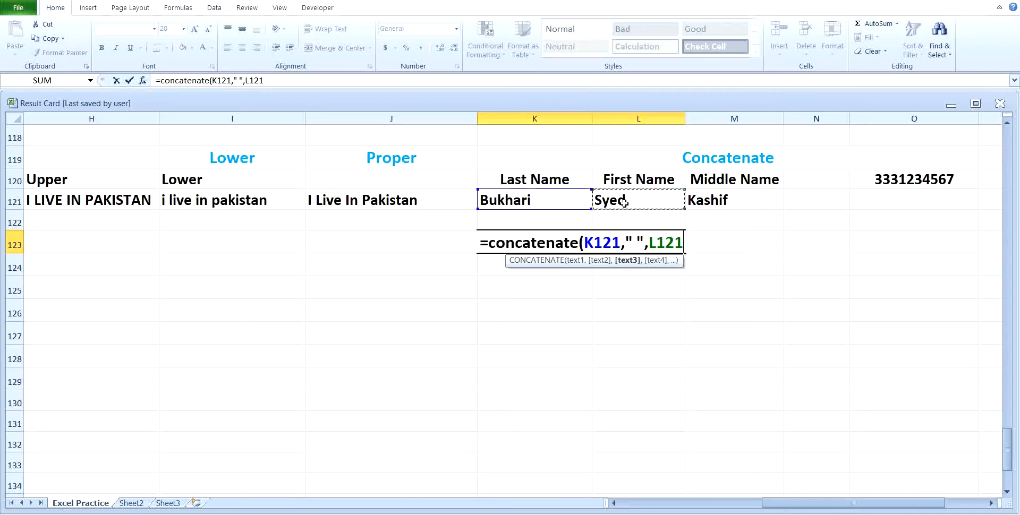
{"action": "type", "text": ","}
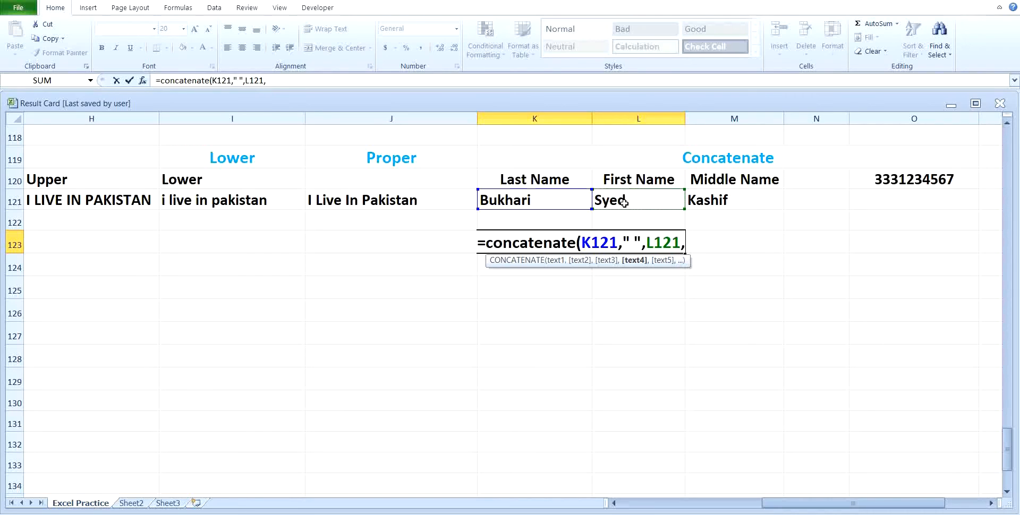
{"action": "type", "text": "\""}
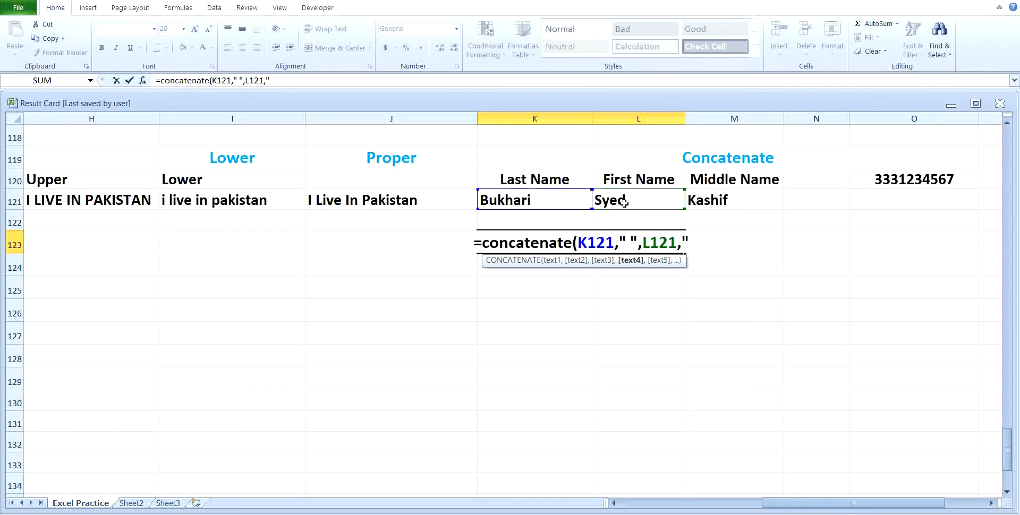
{"action": "type", "text": " \""}
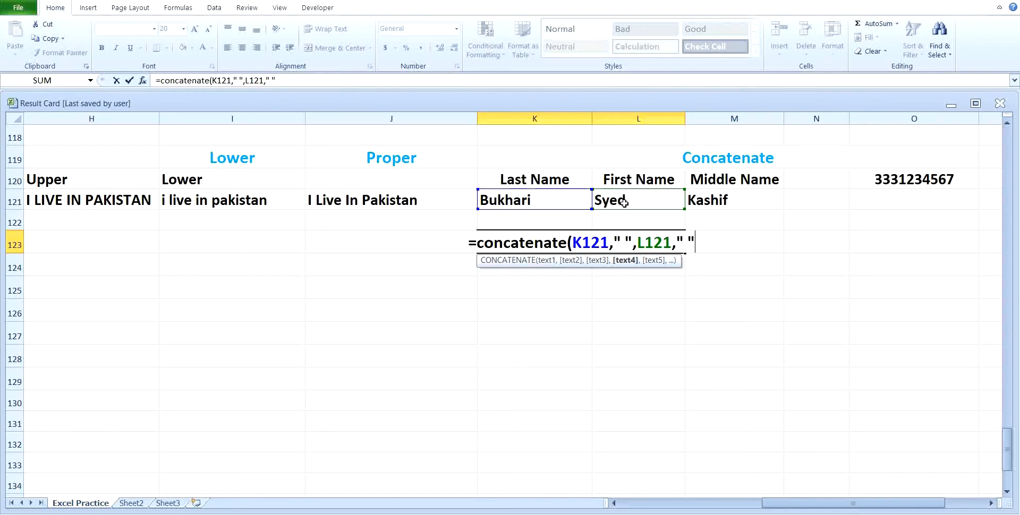
{"action": "type", "text": ","}
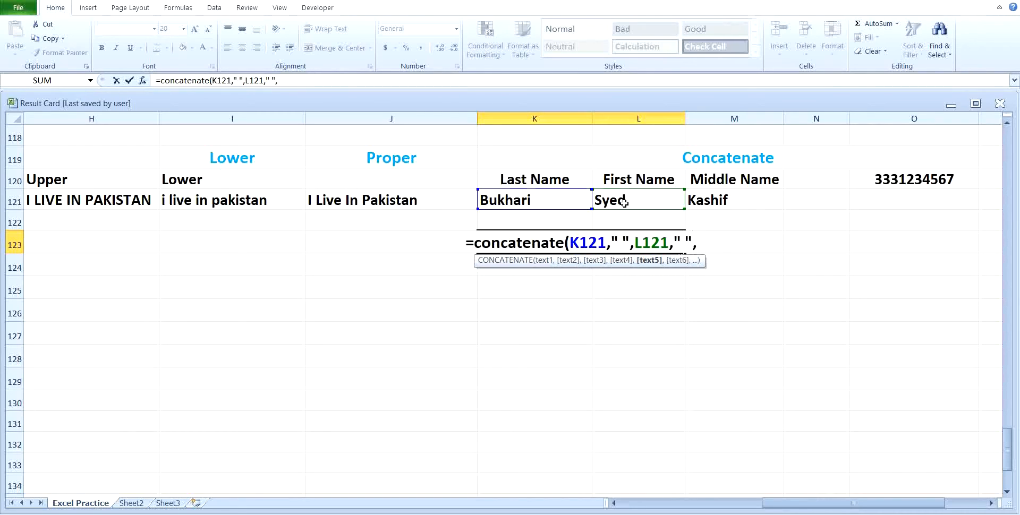
{"action": "left_click", "coordinate": [709, 203]}
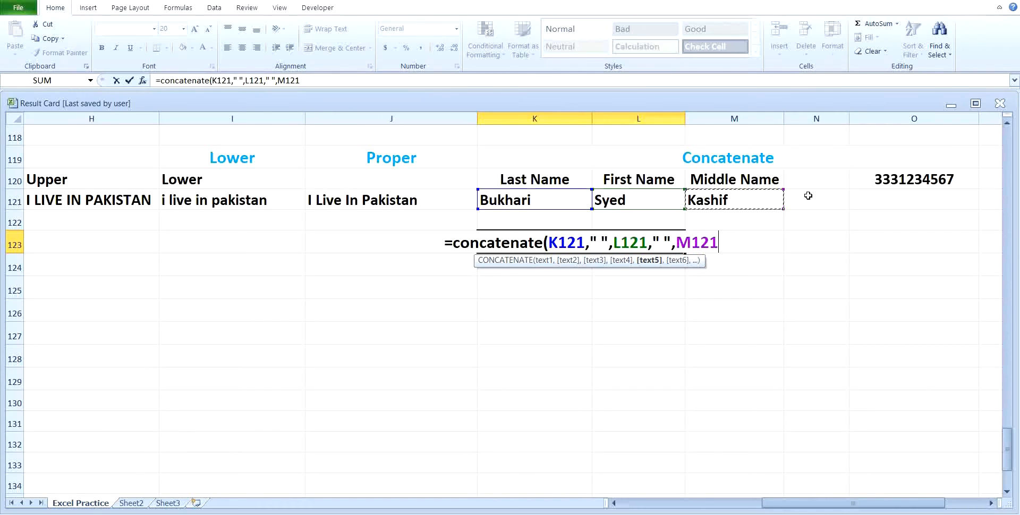
{"action": "key", "text": "Return"}
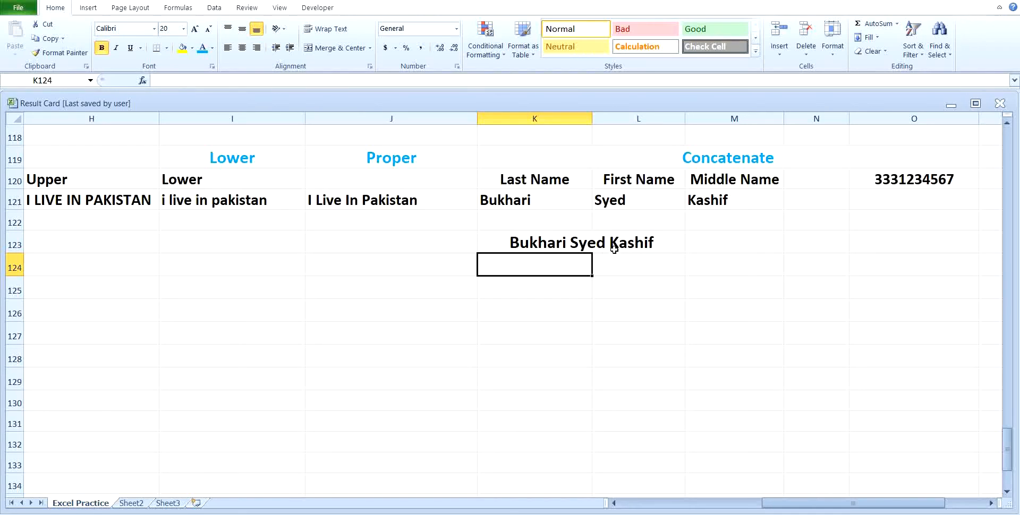
Enter the phone number in O120, then in O121 with a leading apostrophe to keep its zero
{"action": "left_click", "coordinate": [990, 503]}
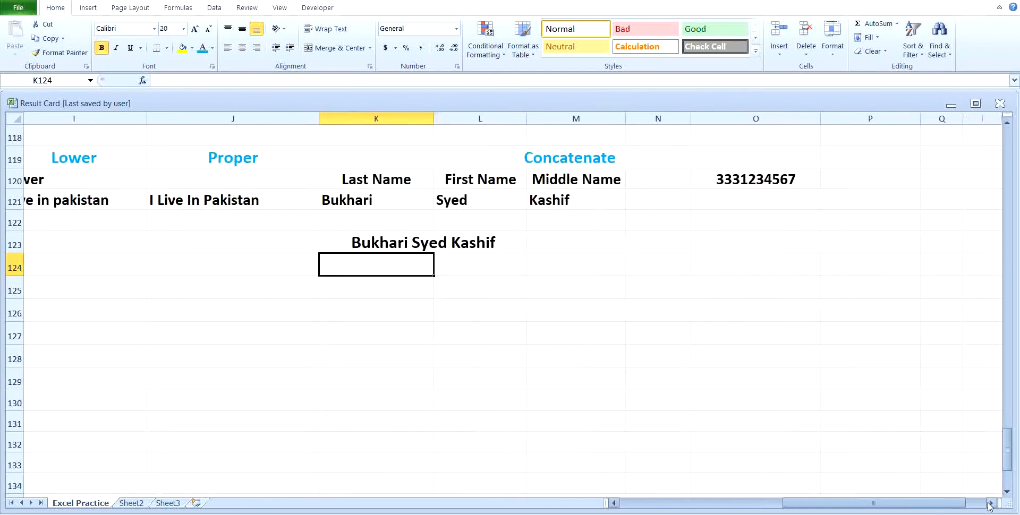
{"action": "left_click", "coordinate": [989, 503]}
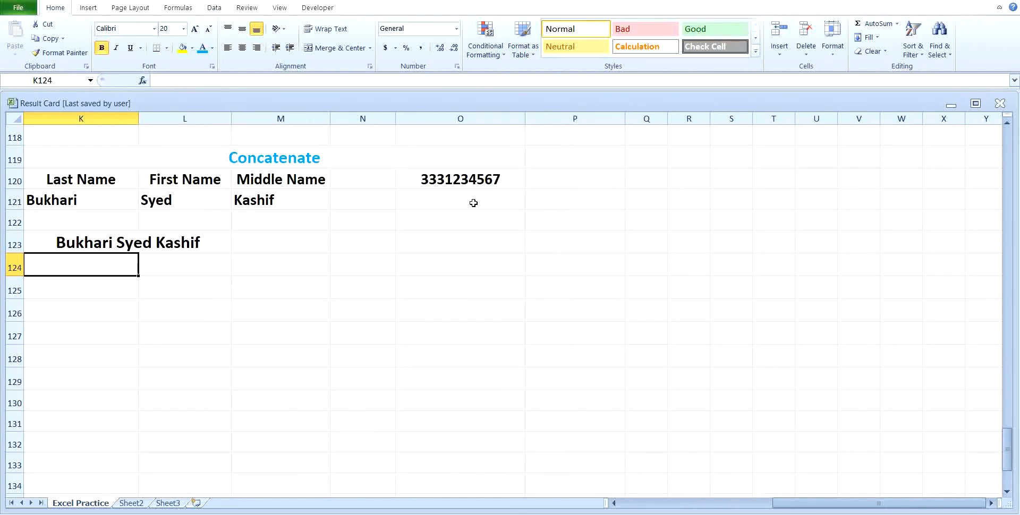
{"action": "left_click", "coordinate": [429, 181]}
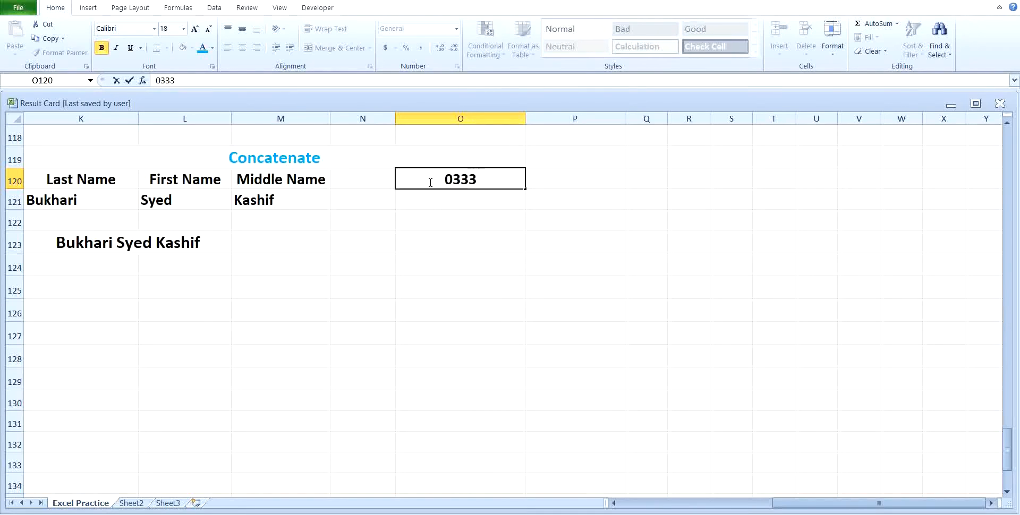
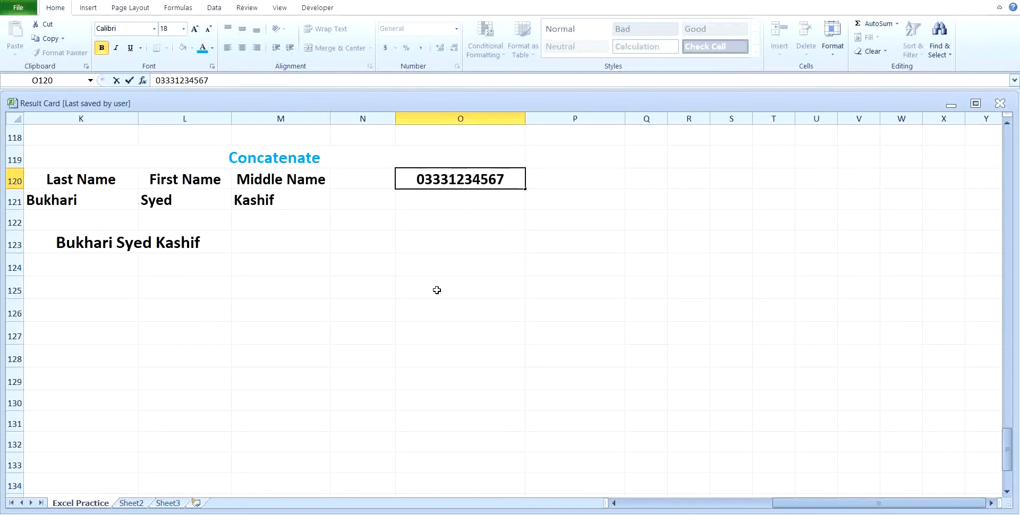
{"action": "key", "text": "Return"}
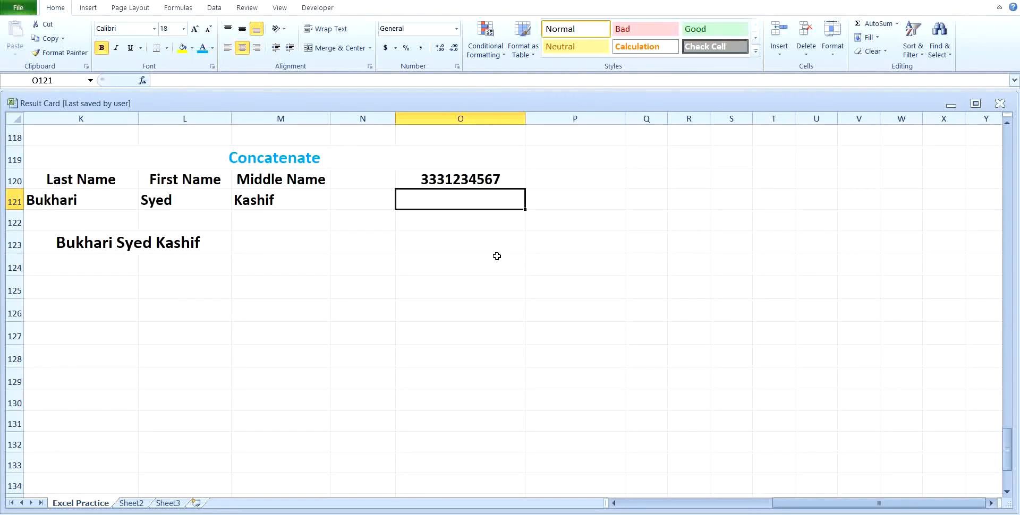
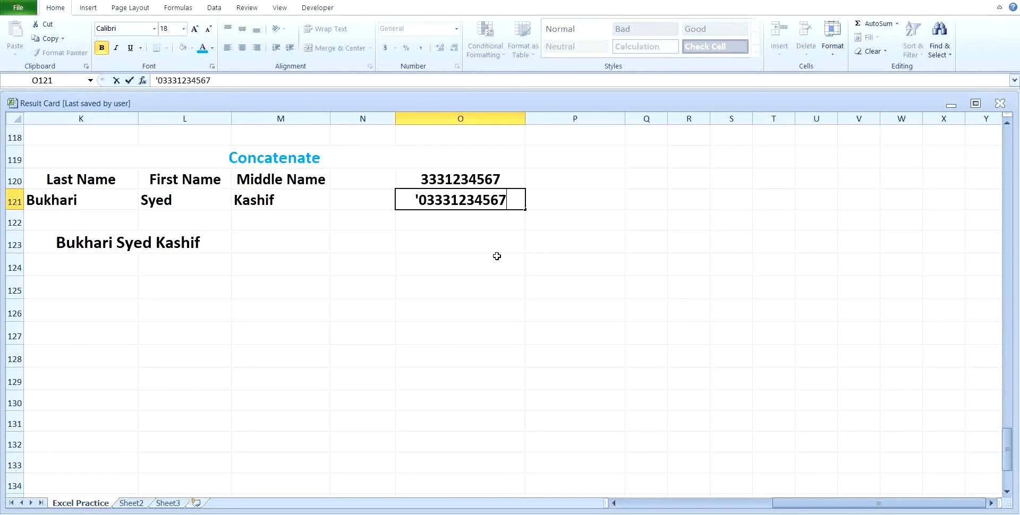
{"action": "key", "text": "Return"}
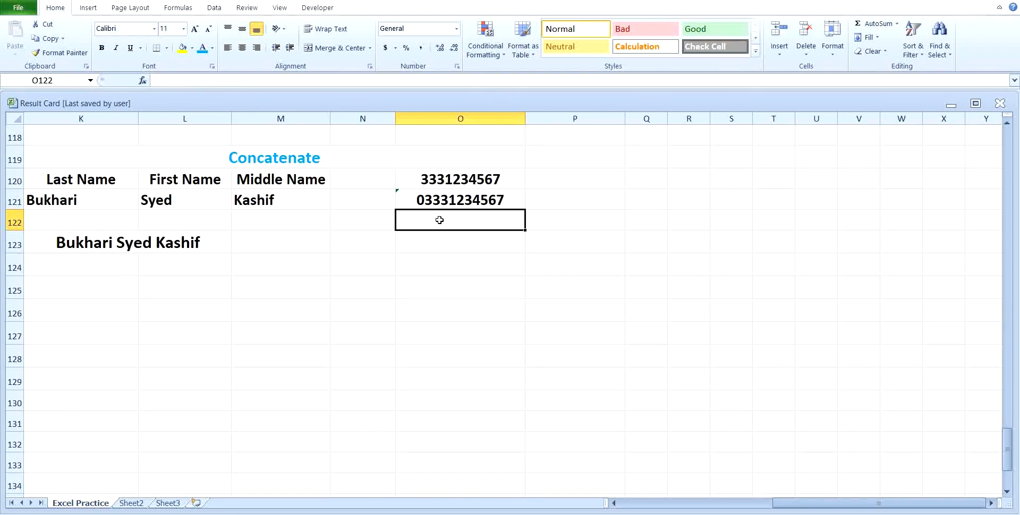
Enter =CONCATENATE(0,O120) in O122 to prefix a zero to the phone number
{"action": "type", "text": "="}
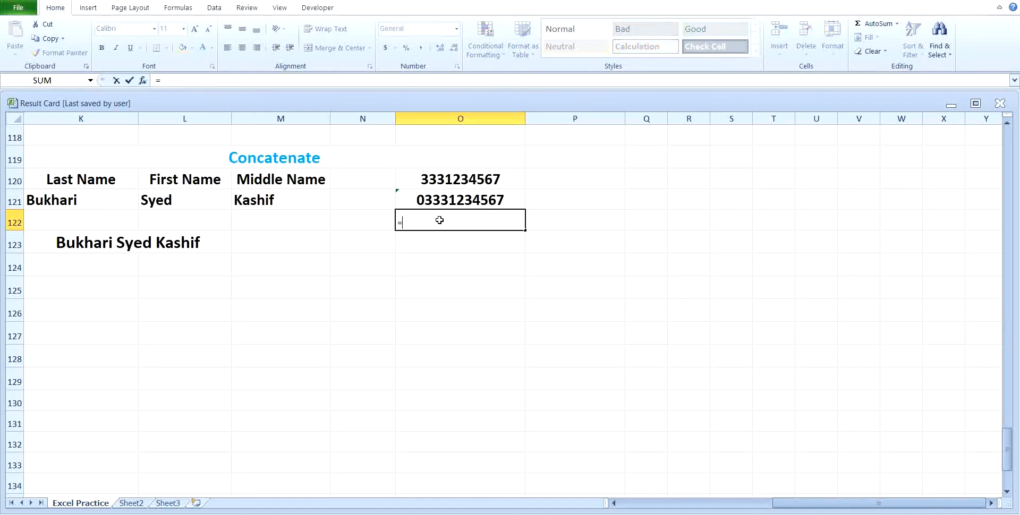
{"action": "type", "text": "concate"}
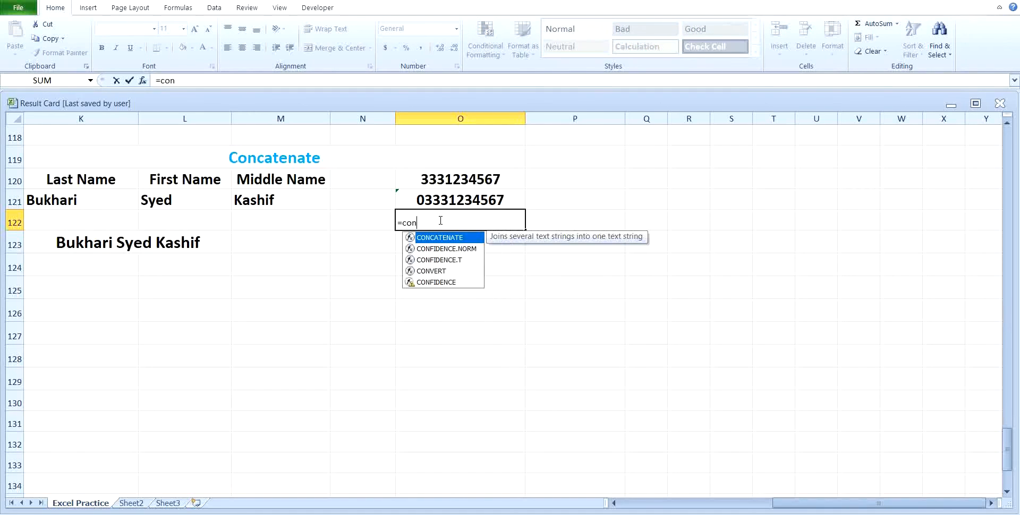
{"action": "type", "text": "enate"}
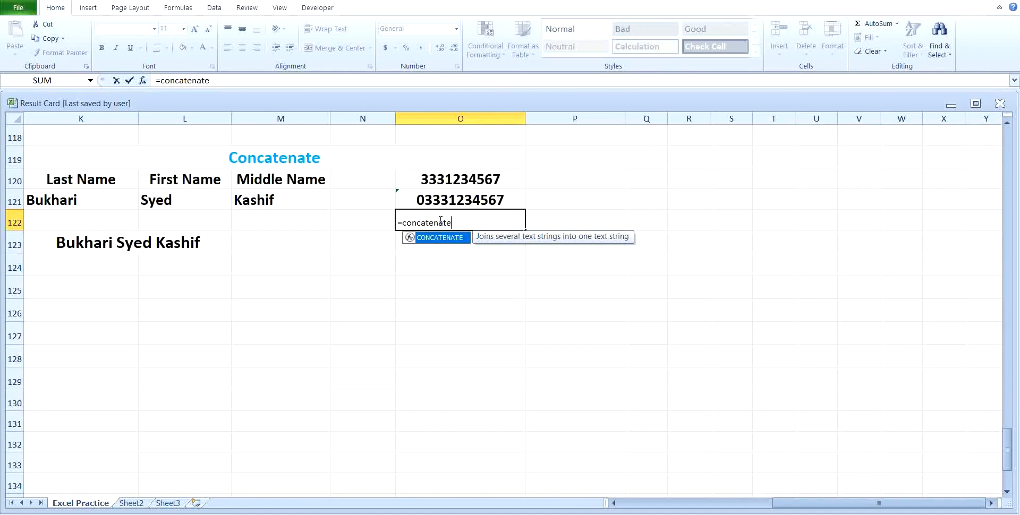
{"action": "type", "text": "("}
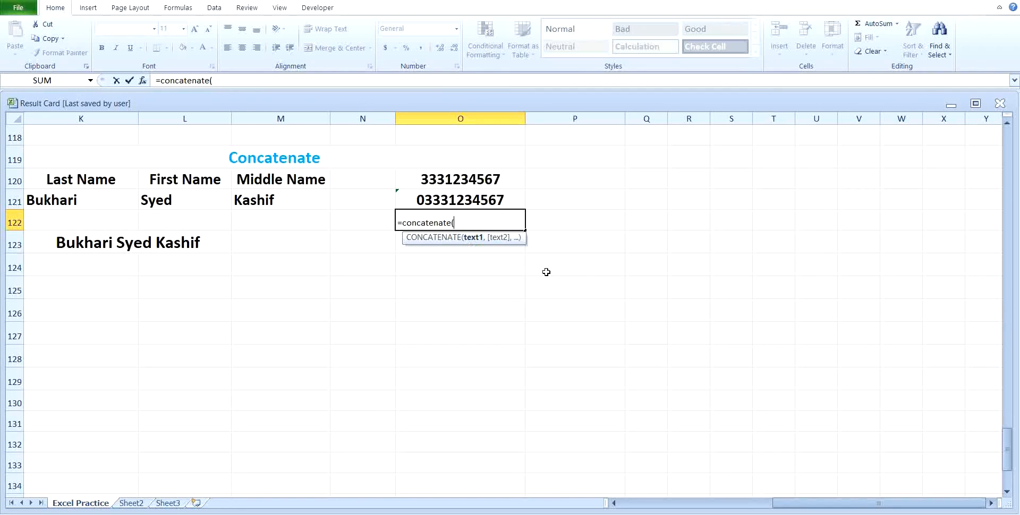
{"action": "type", "text": "0"}
{"action": "left_click", "coordinate": [459, 181]}
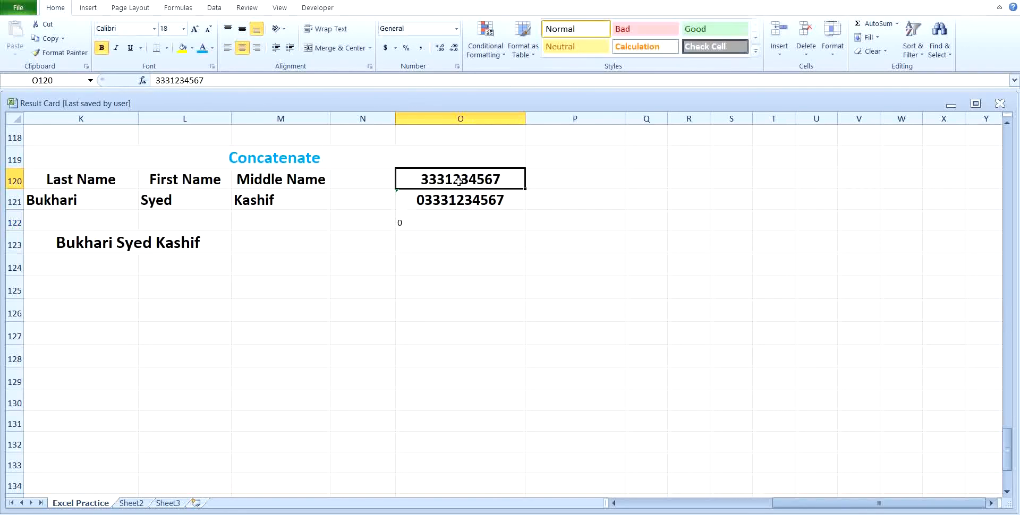
{"action": "left_click", "coordinate": [459, 222]}
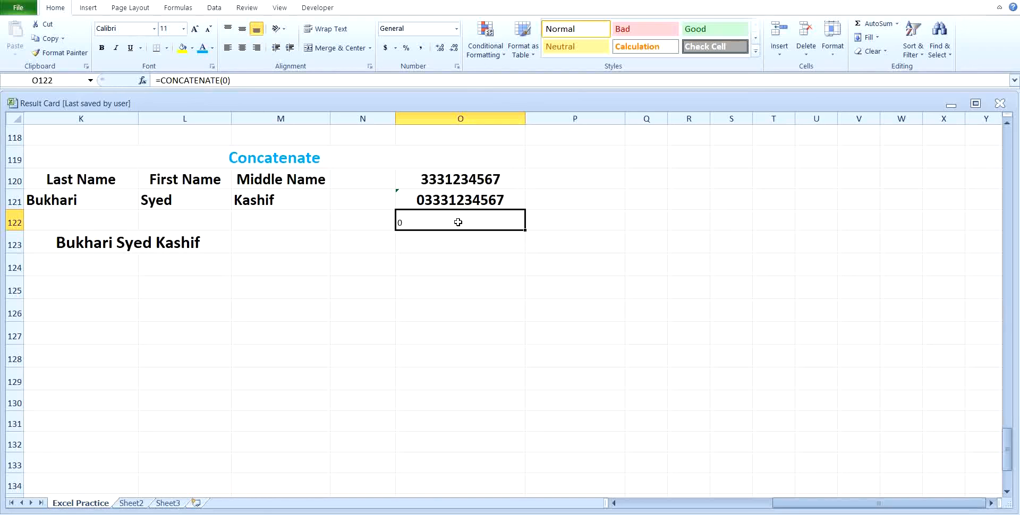
{"action": "type", "text": "=co"}
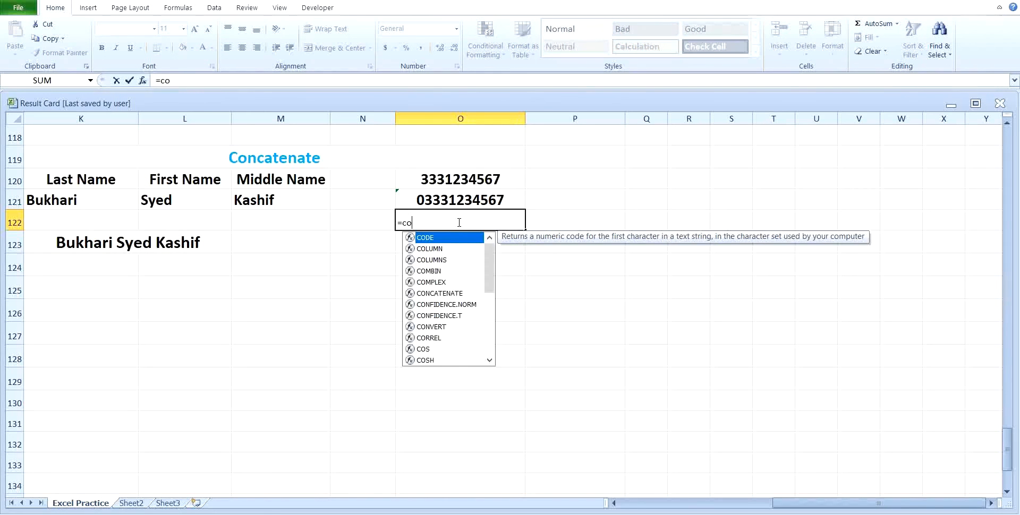
{"action": "type", "text": "ncatenate"}
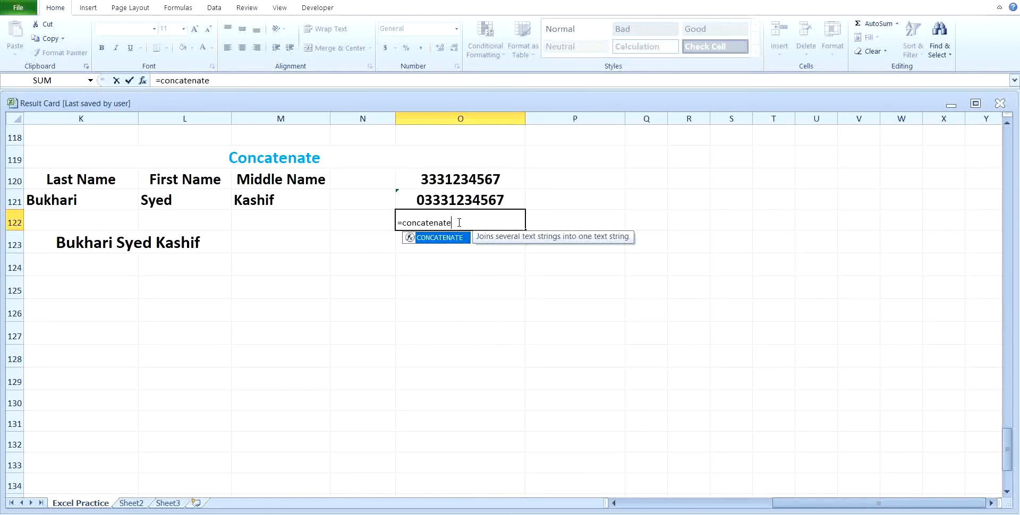
{"action": "type", "text": "("}
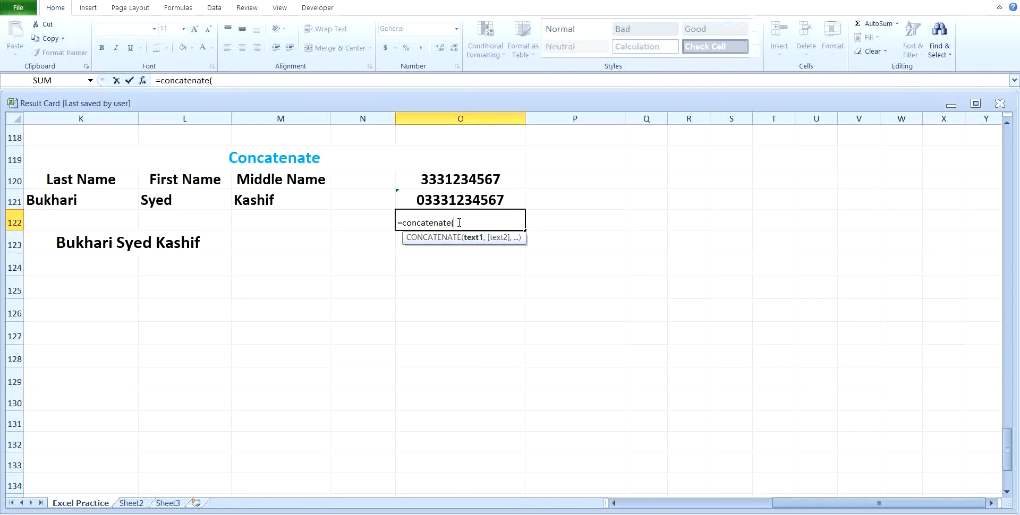
{"action": "type", "text": "0,"}
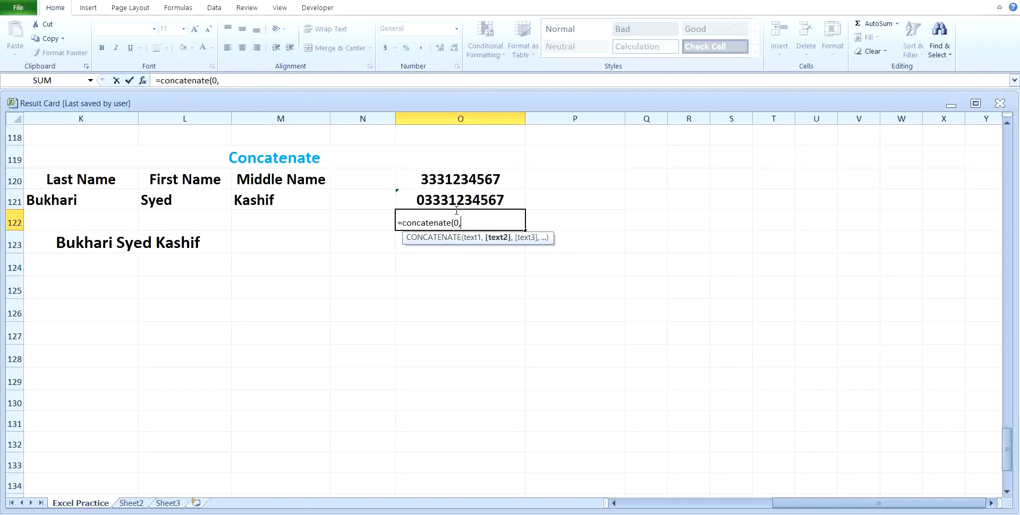
{"action": "left_click", "coordinate": [452, 179]}
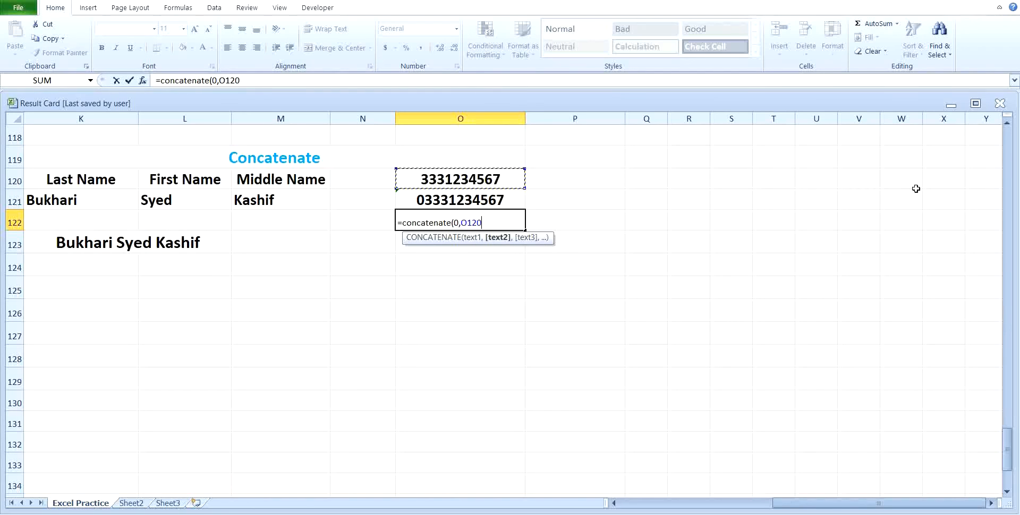
{"action": "key", "text": "Return"}
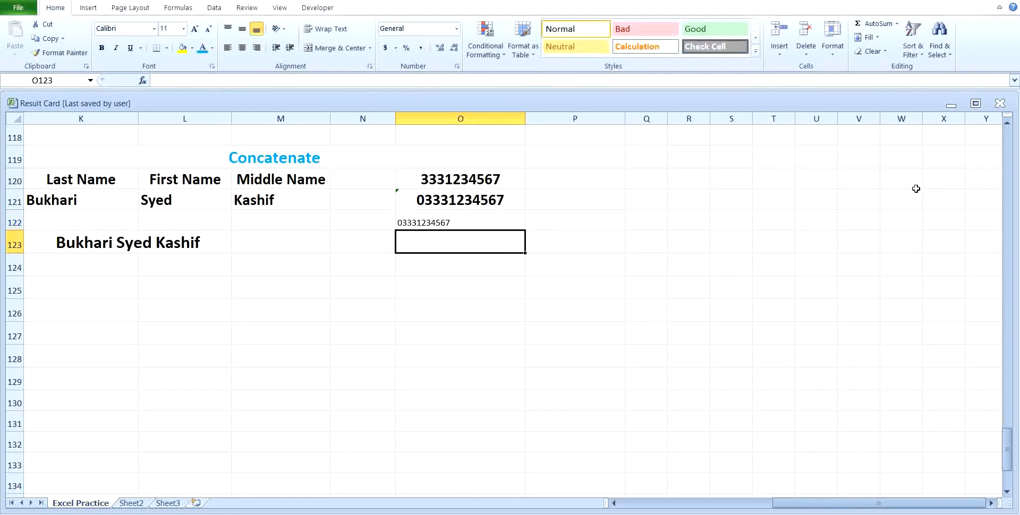
Make O122 bold and enlarge its font to 14 points
{"action": "left_click", "coordinate": [429, 224]}
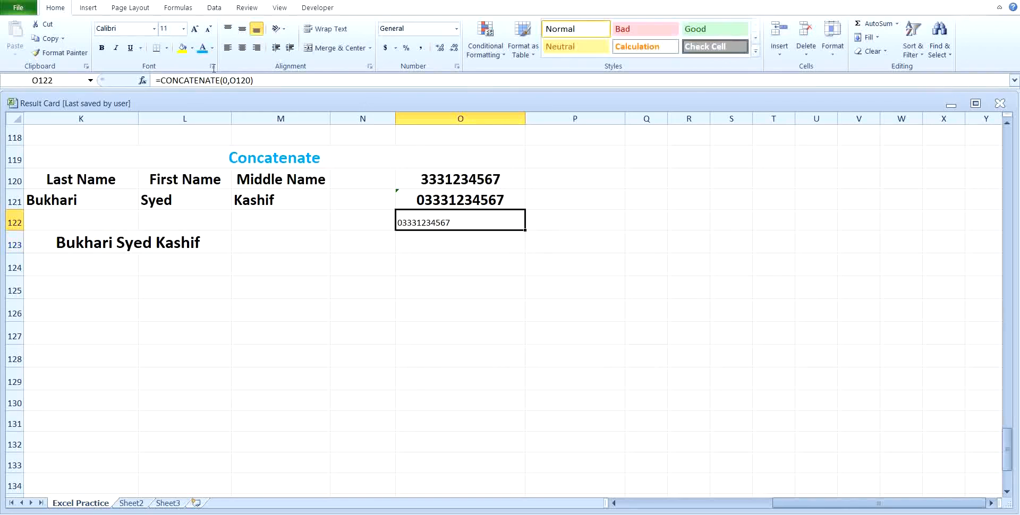
{"action": "left_click", "coordinate": [101, 47]}
{"action": "left_click", "coordinate": [195, 28]}
{"action": "left_click", "coordinate": [194, 29]}
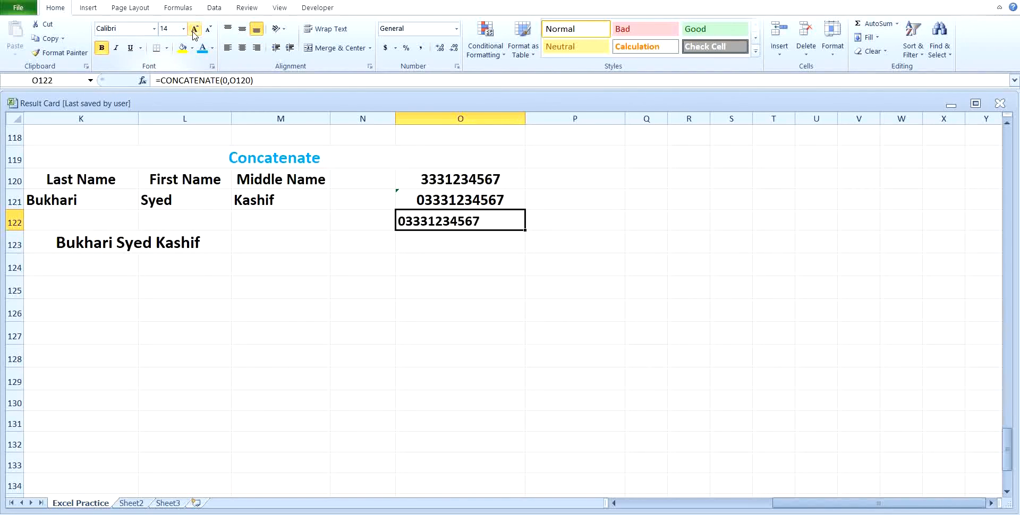
{"action": "left_click", "coordinate": [194, 28]}
{"action": "left_click", "coordinate": [195, 29]}
{"action": "left_click", "coordinate": [401, 297]}
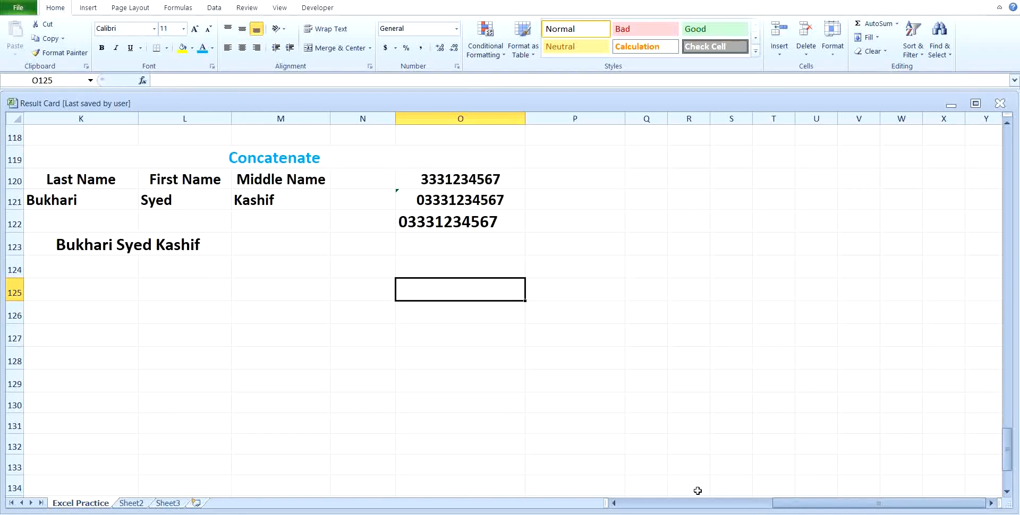
{"action": "left_click_drag", "start_coordinate": [813, 504], "coordinate": [642, 509]}
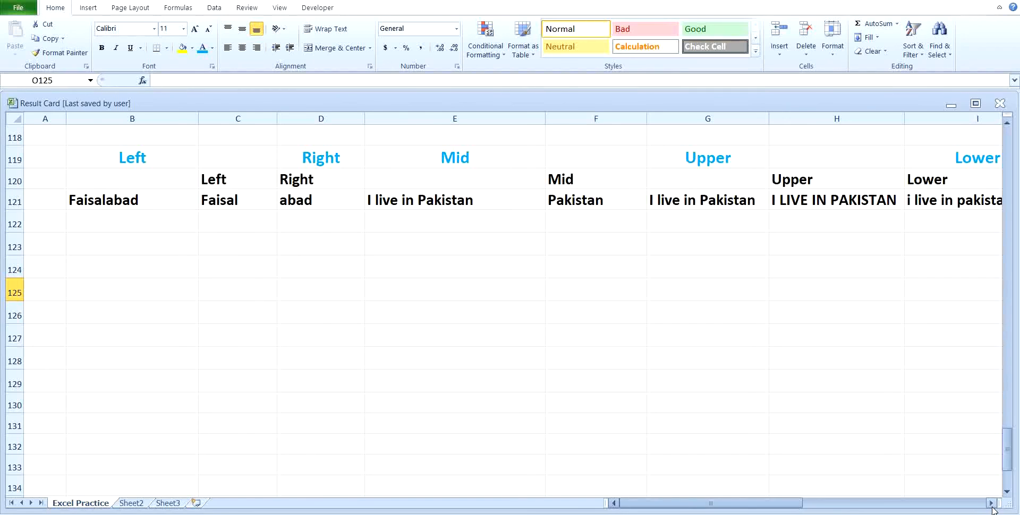
{"action": "left_click_drag", "start_coordinate": [992, 509], "coordinate": [992, 509]}
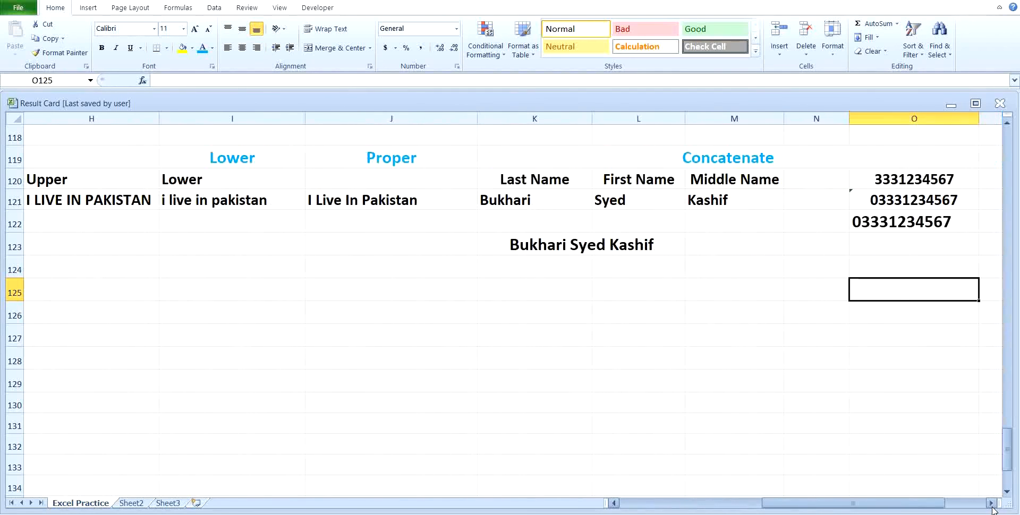
{"action": "left_click_drag", "start_coordinate": [861, 504], "coordinate": [604, 509]}
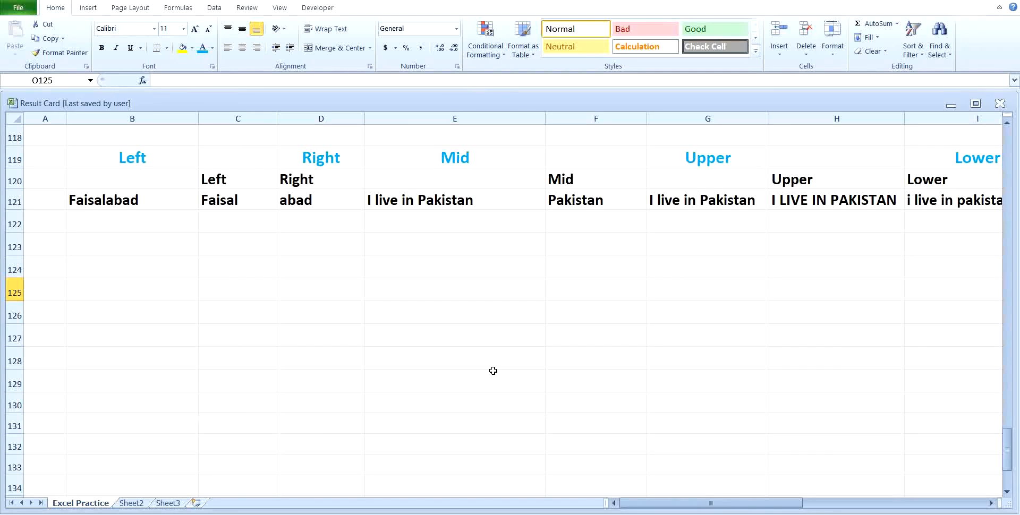
{"action": "left_click", "coordinate": [917, 514]}
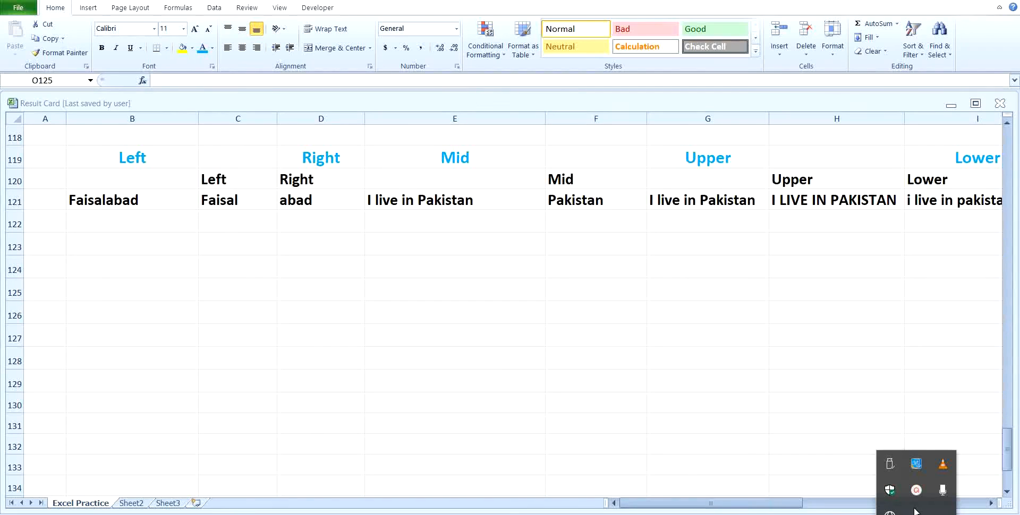